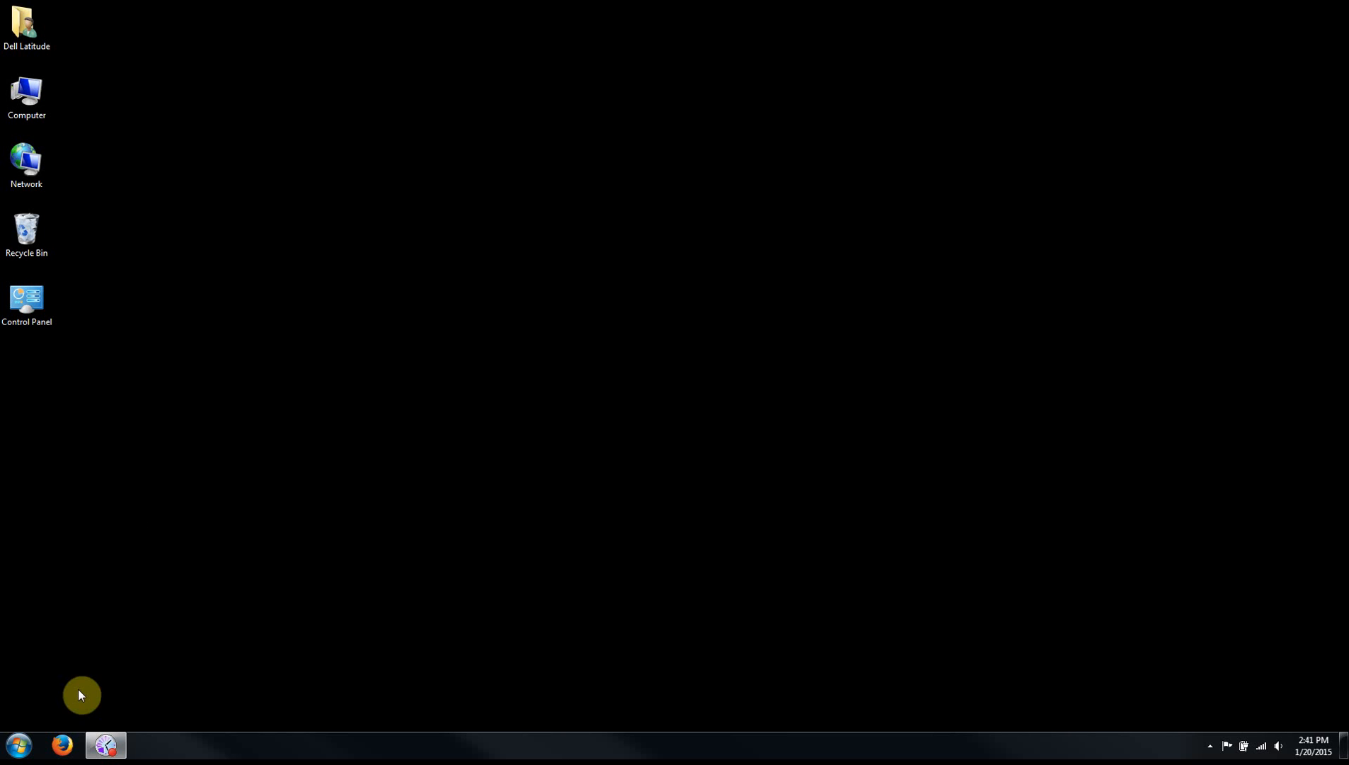
Step: Check the computer's system properties for the Windows system type, and close them
click(24, 748)
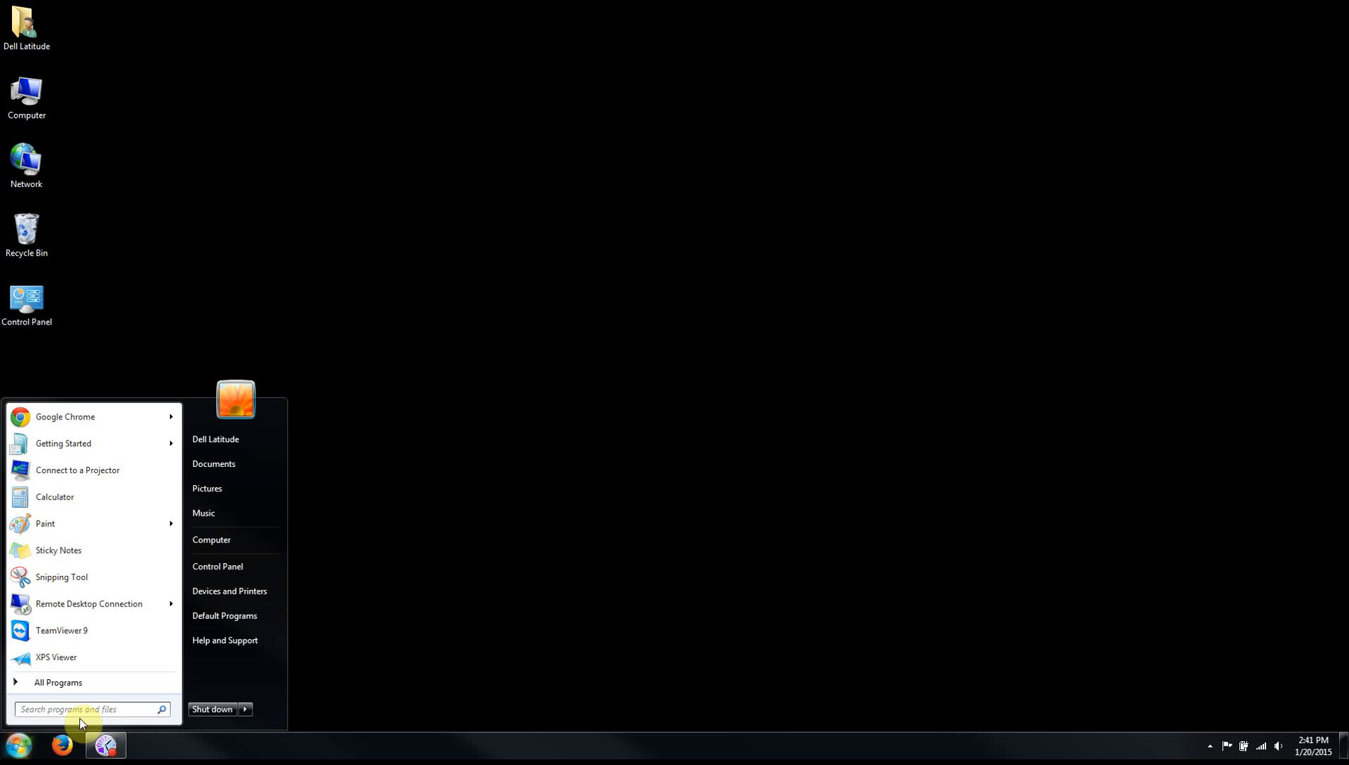
right_click(209, 538)
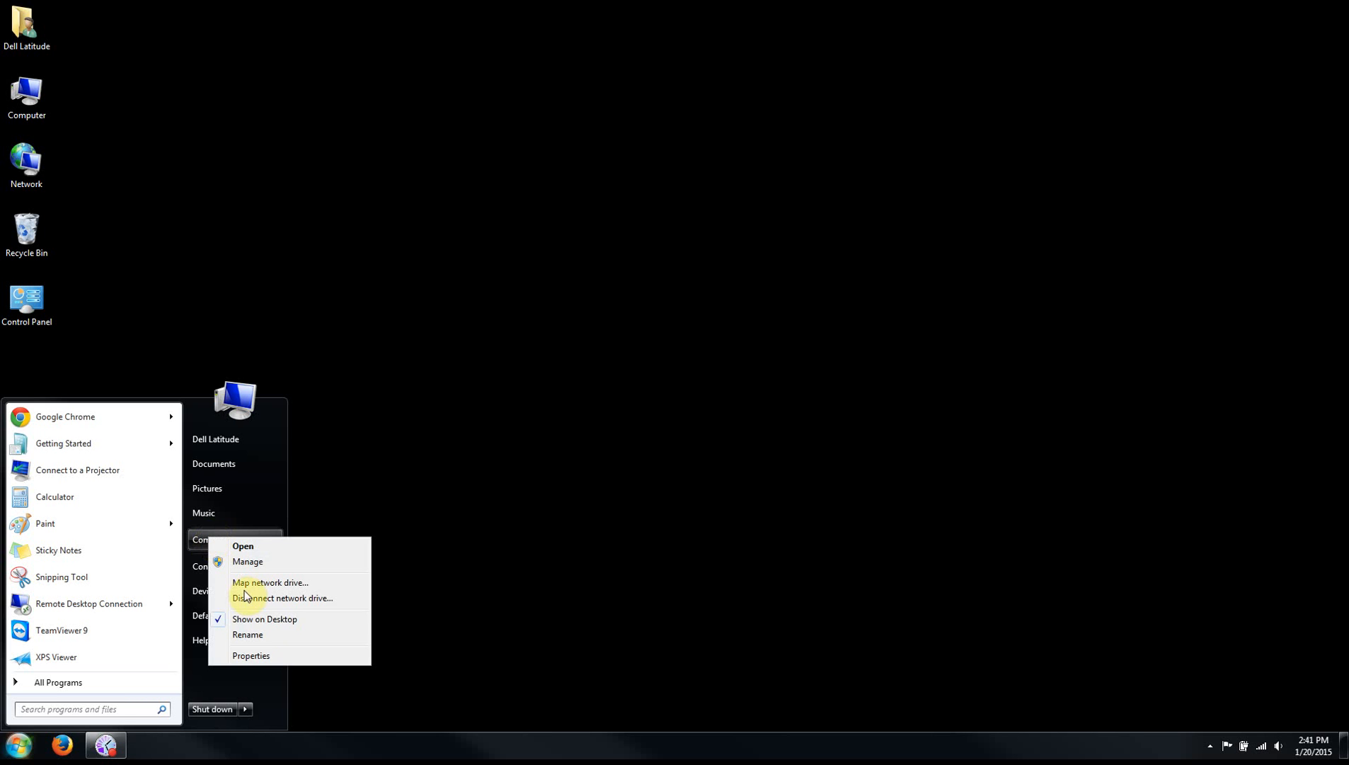
click(264, 658)
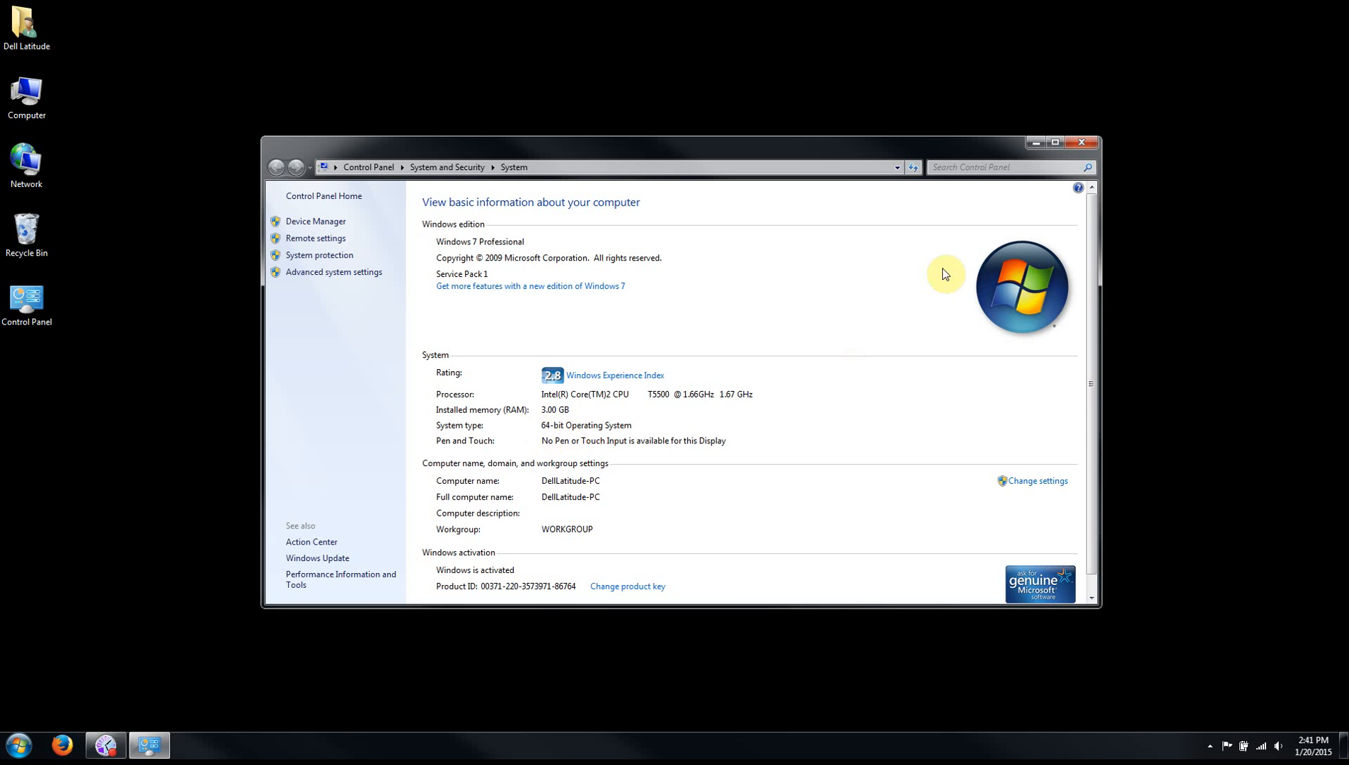
click(1083, 144)
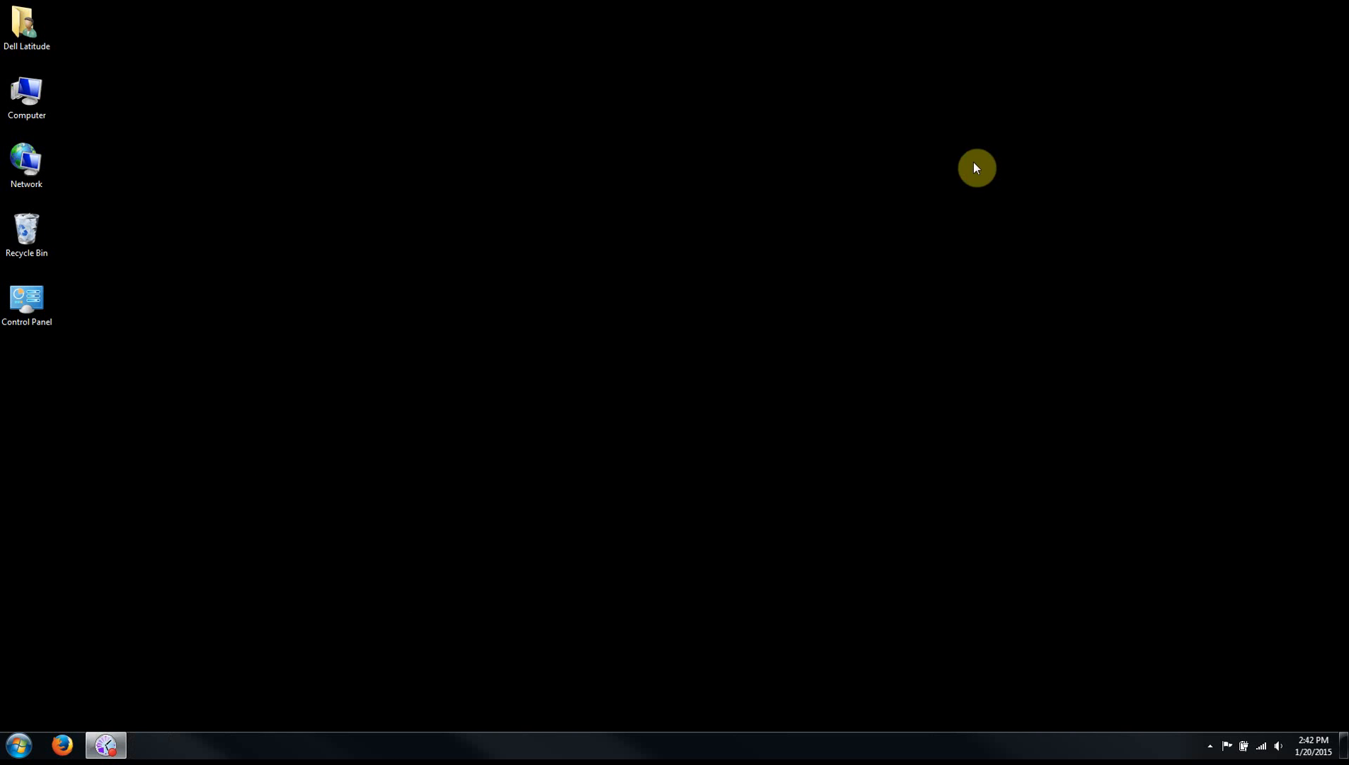
Step: Run the AudBase Client x64 installer from C:\AudBase Installers as administrator
double_click(36, 103)
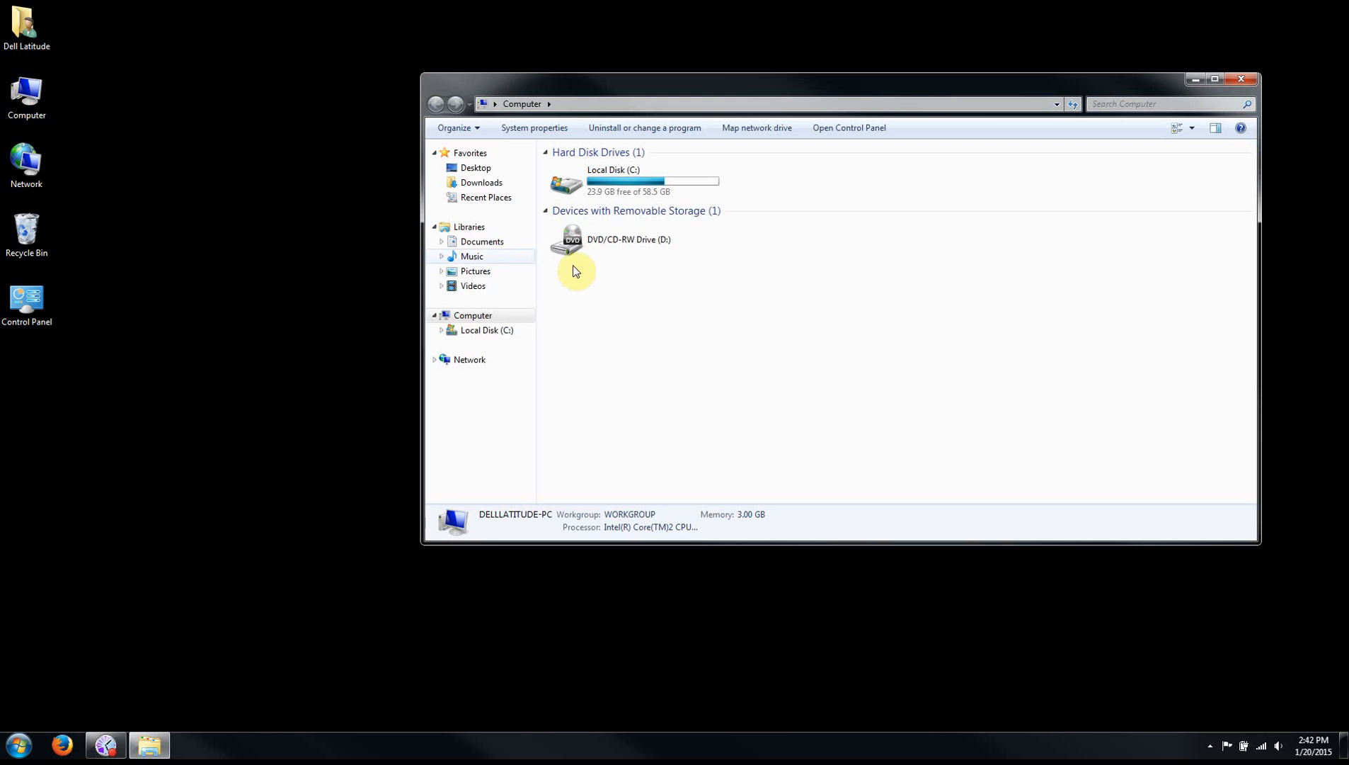
double_click(626, 187)
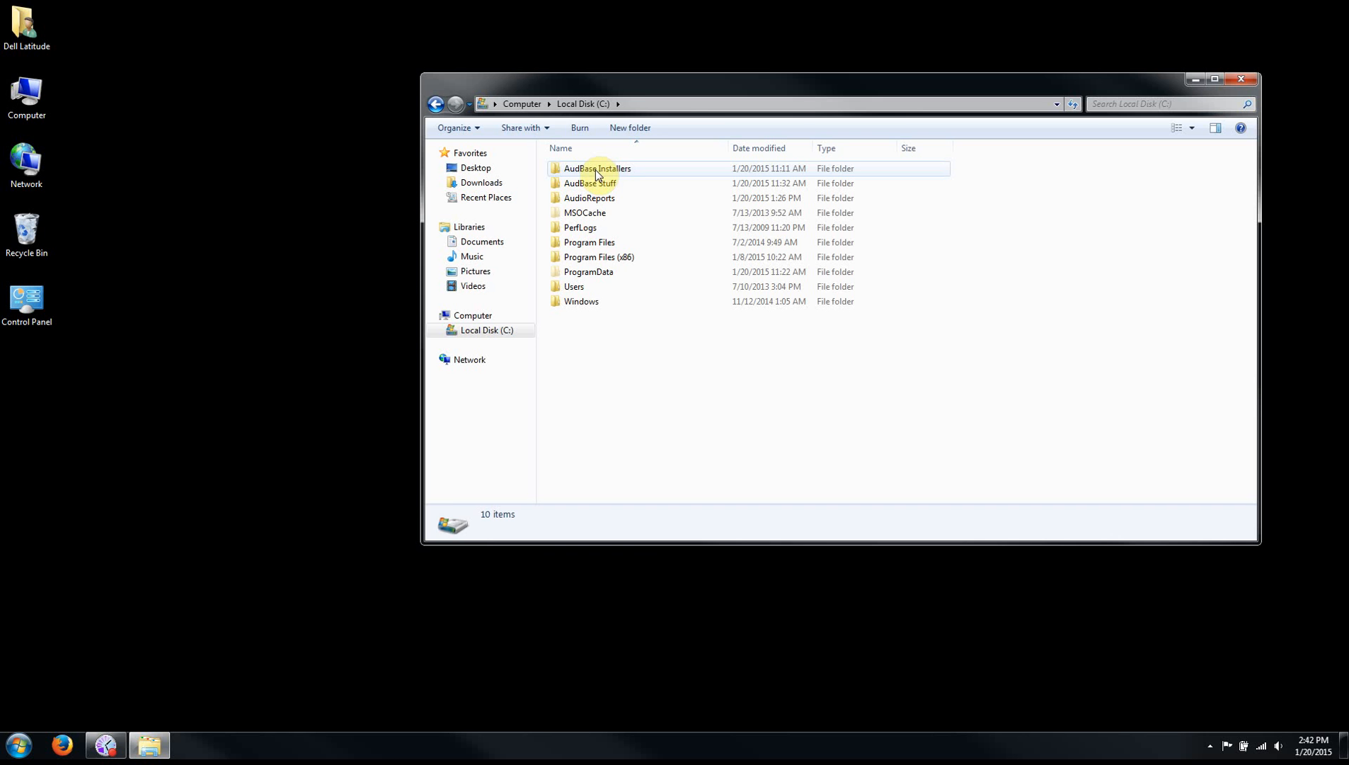
double_click(597, 170)
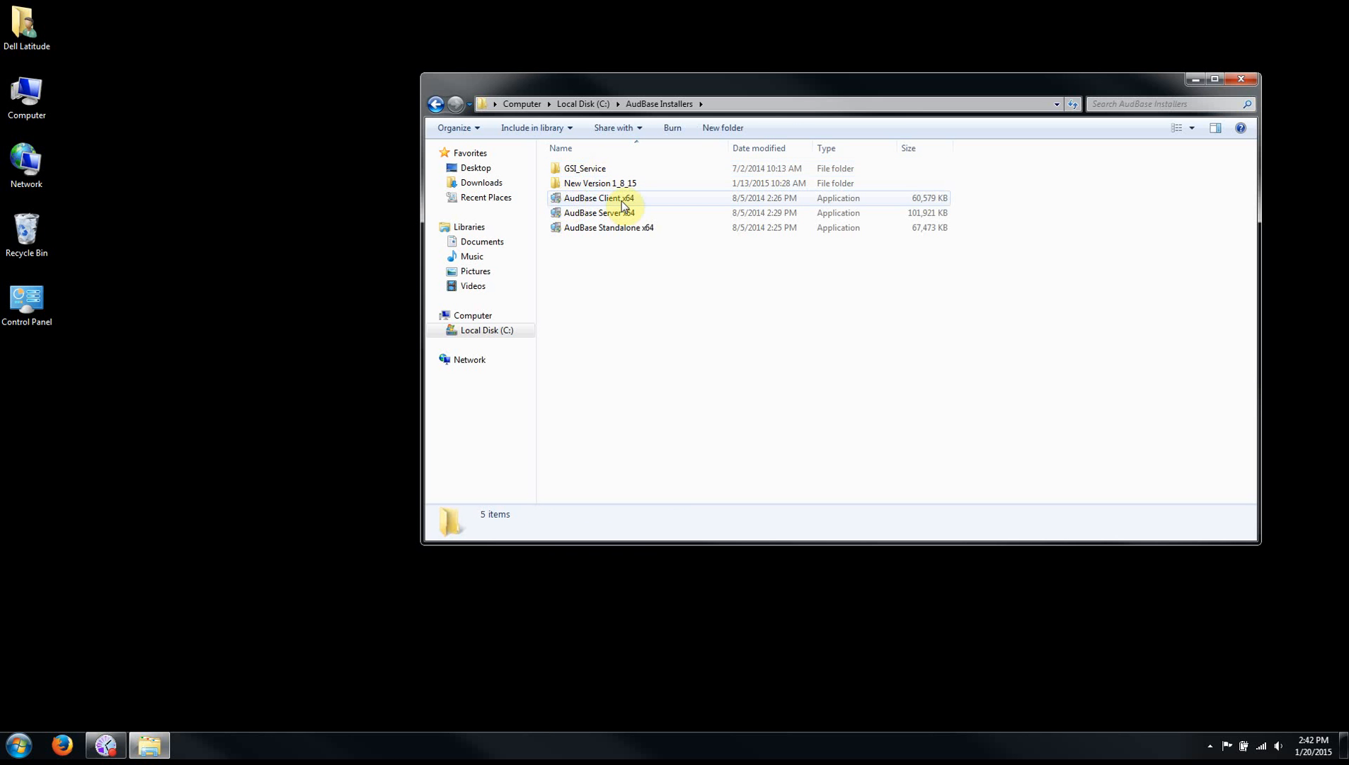
right_click(585, 205)
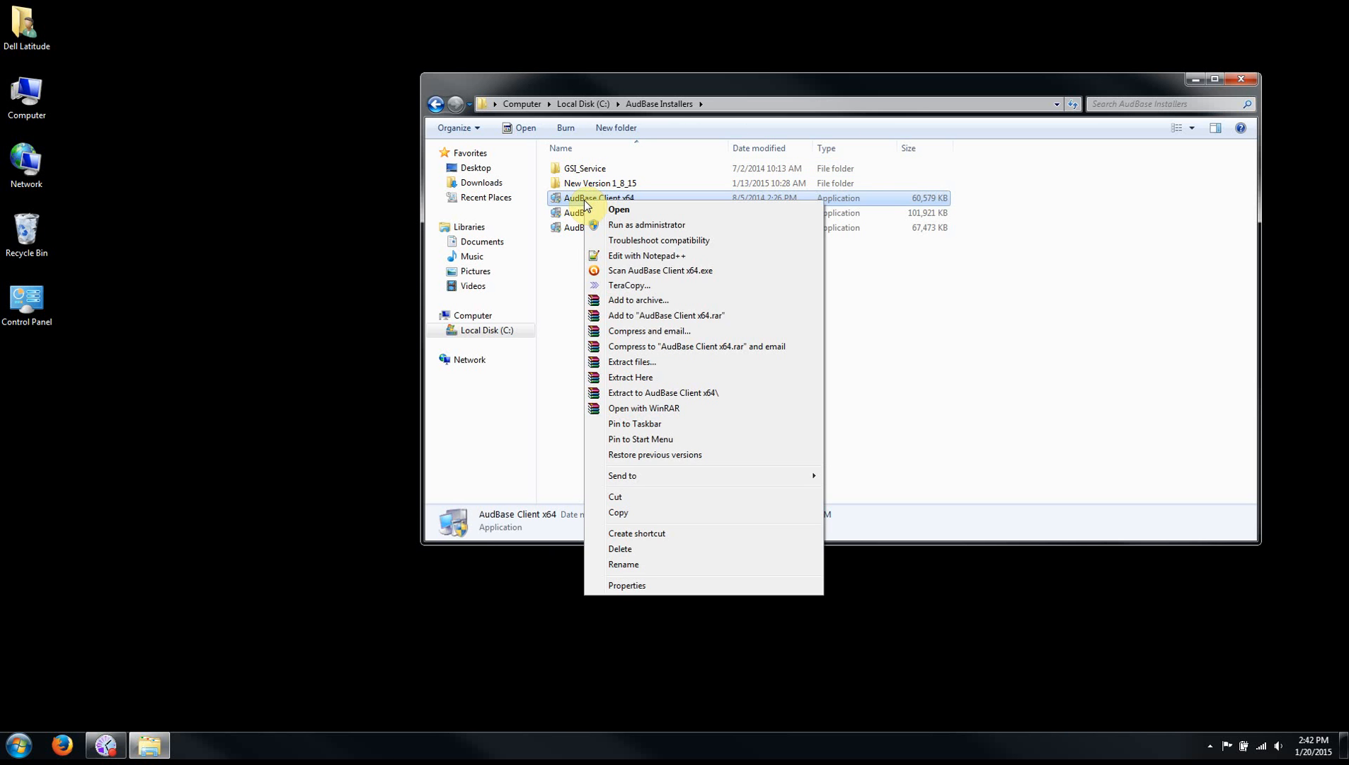
click(618, 226)
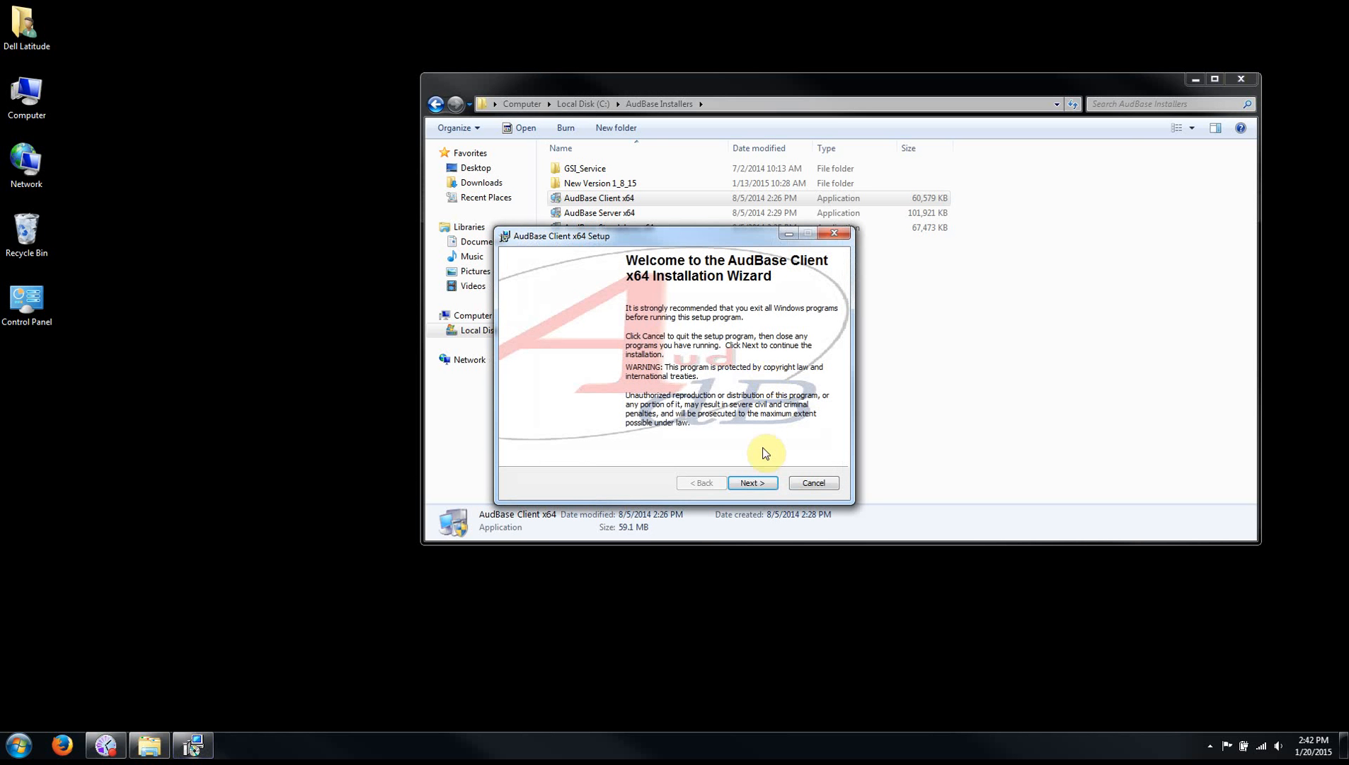
Step: Accept the AudBase Client license agreement and continue setup with installation for anyone who uses this computer
click(753, 484)
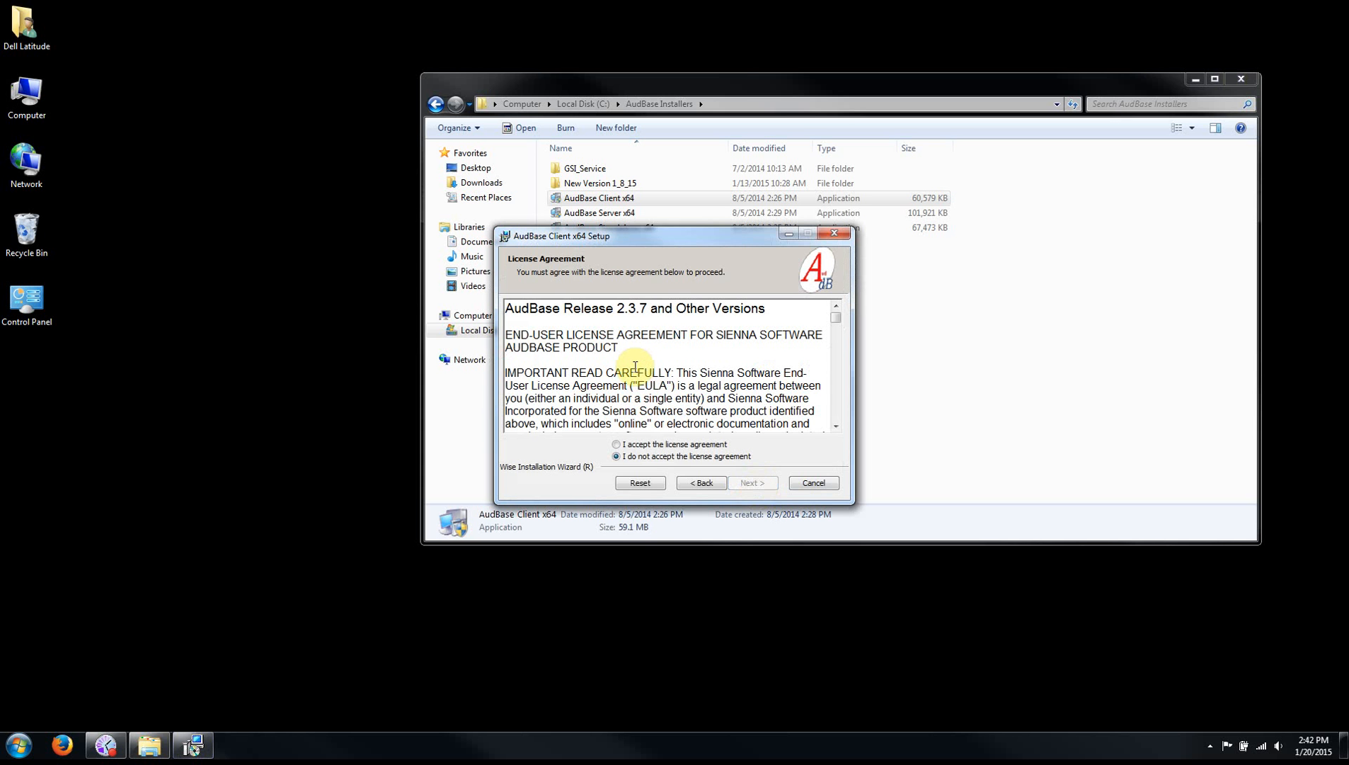
click(617, 446)
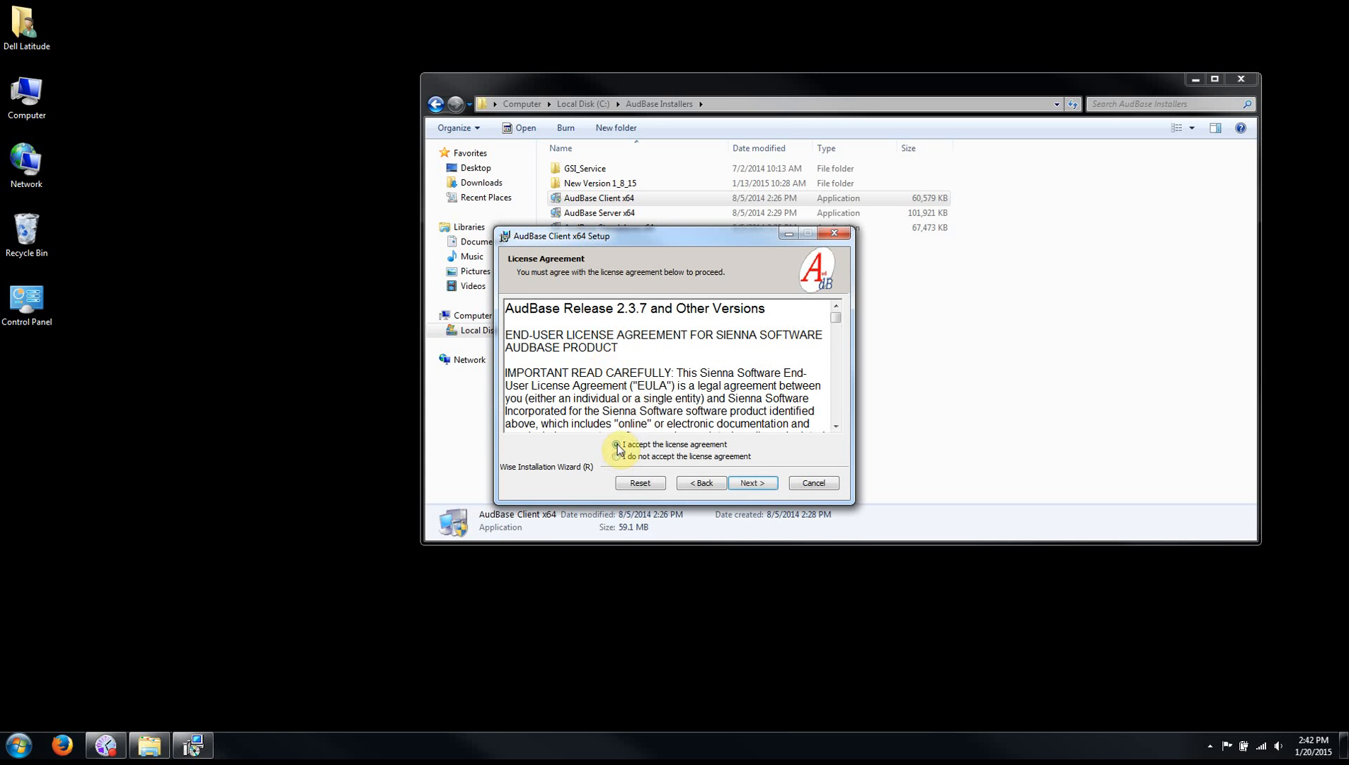
click(754, 485)
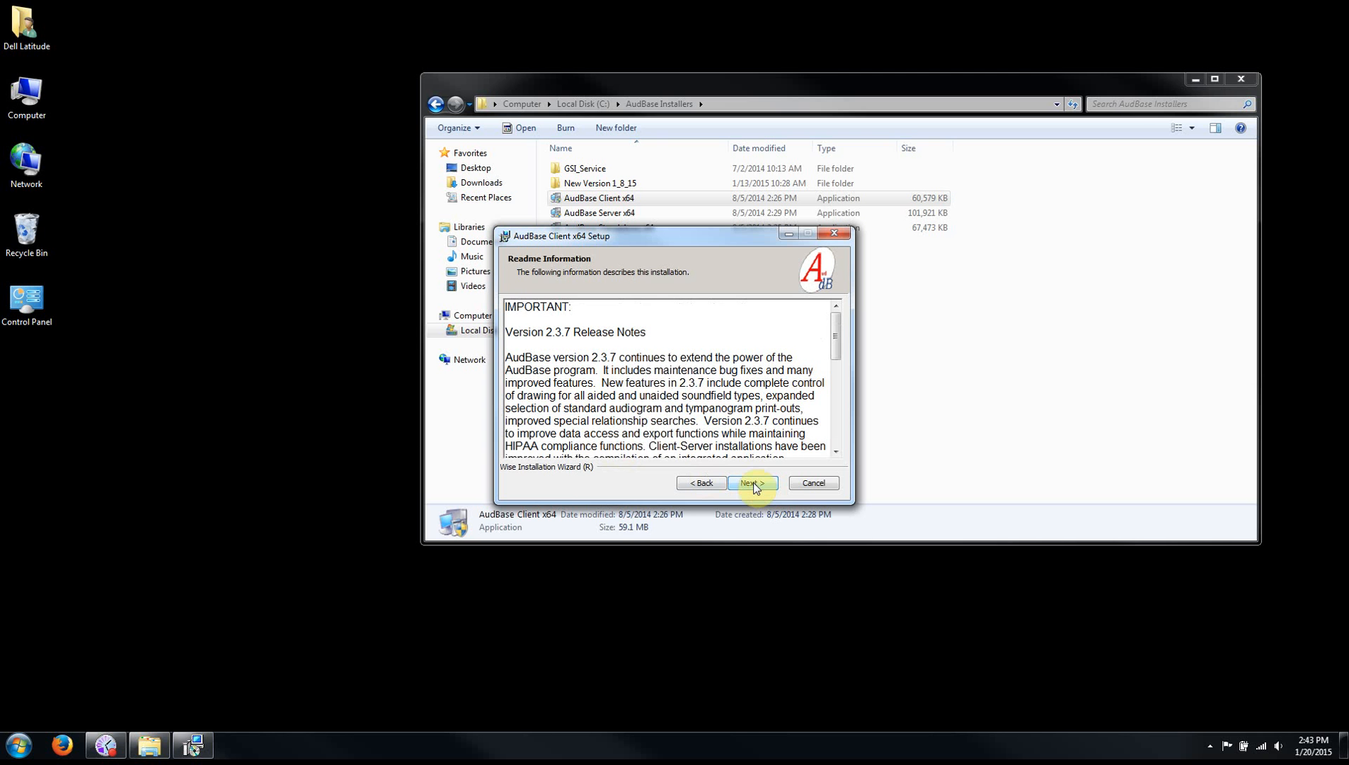
click(754, 484)
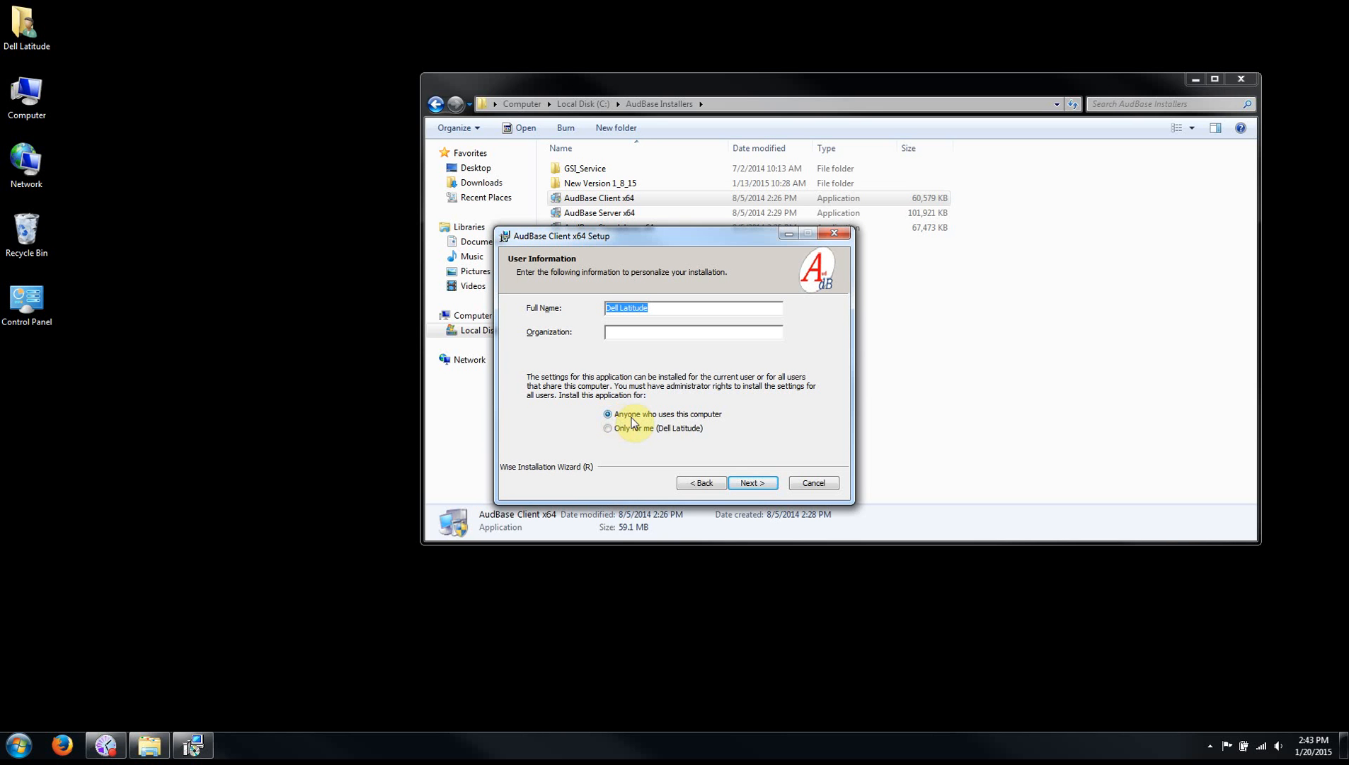
click(764, 484)
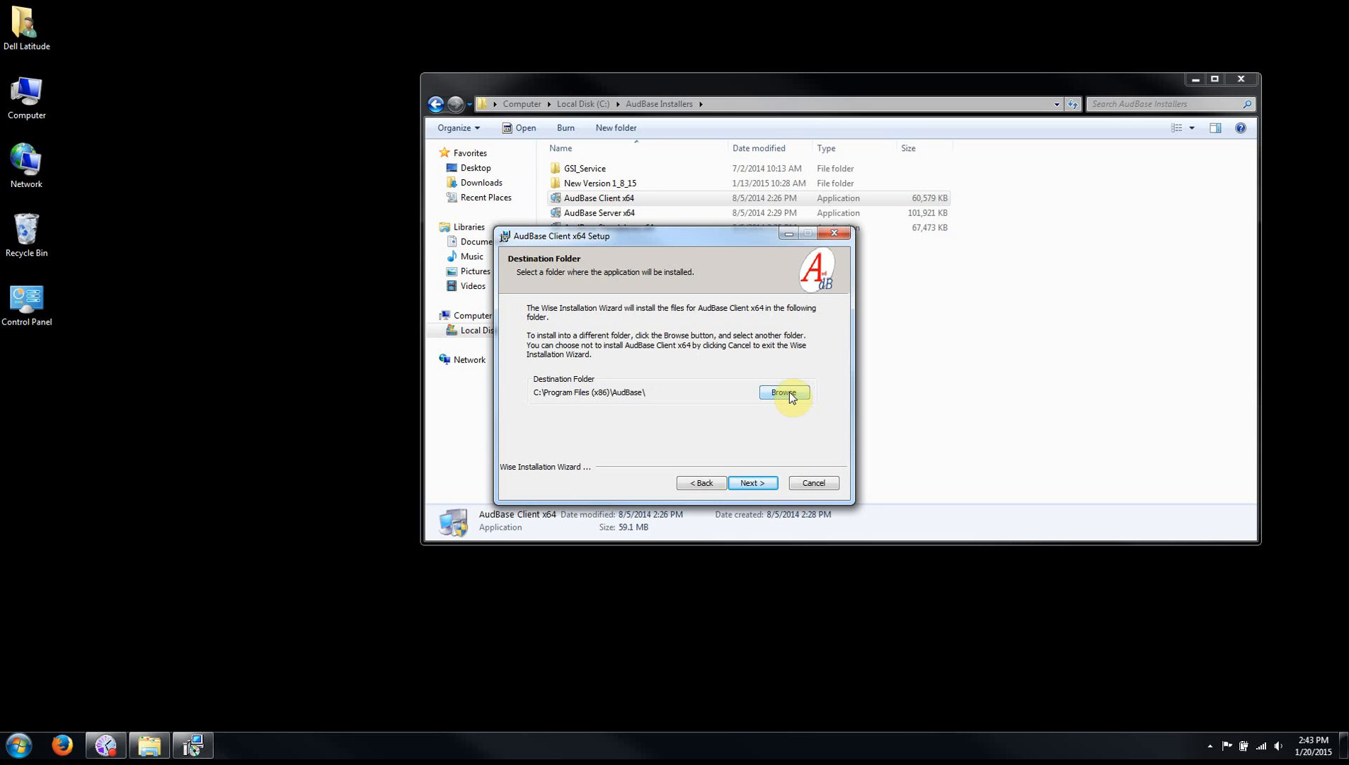
Step: Complete the Typical installation into C:\Program Files (x86)\AudBase\ and close the setup wizard and installers folder
click(755, 483)
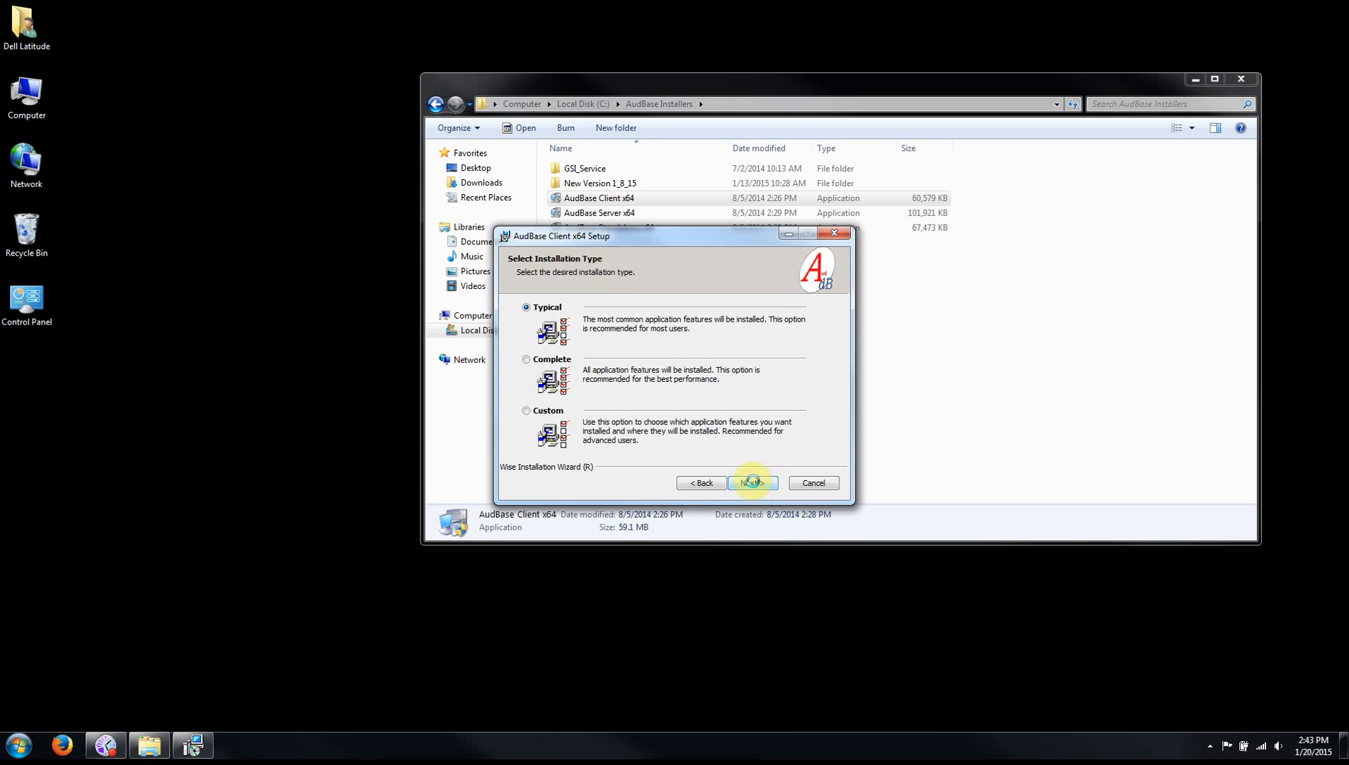
click(755, 483)
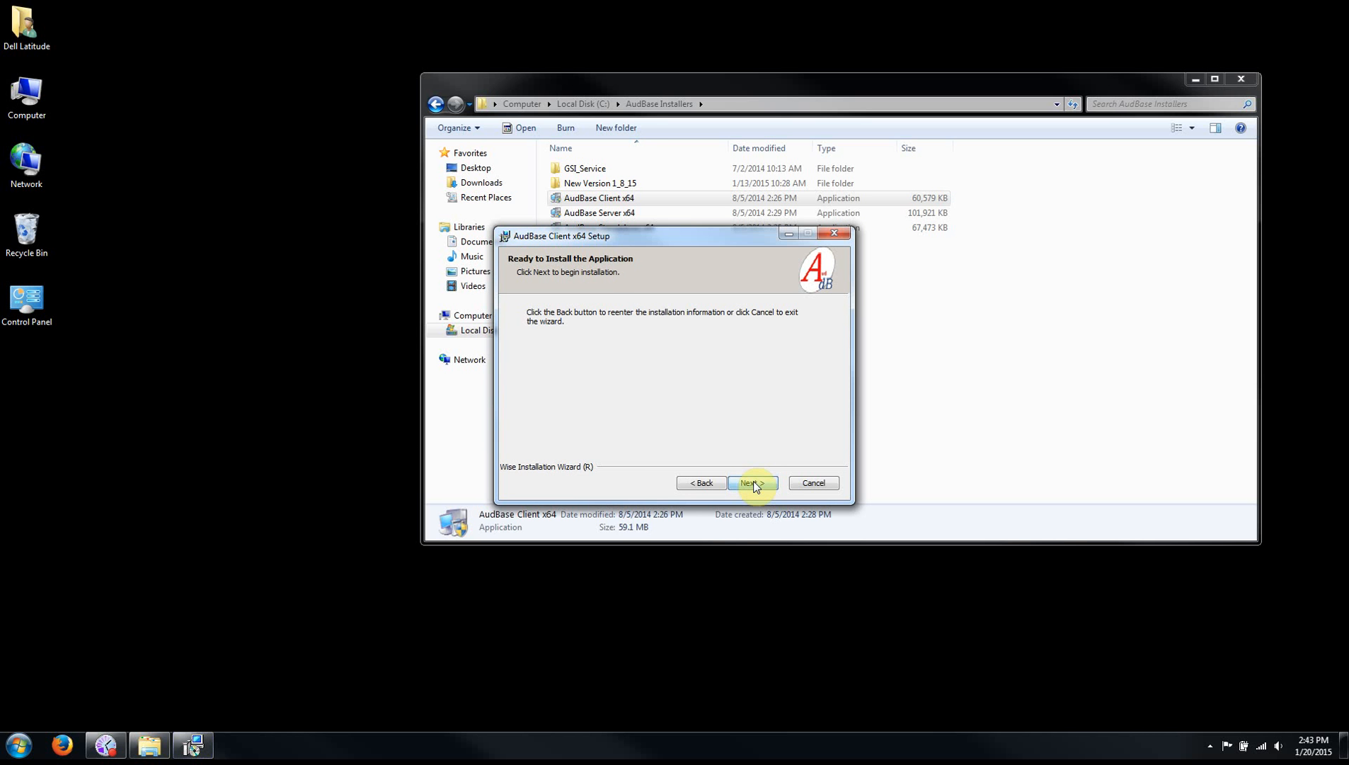
click(754, 483)
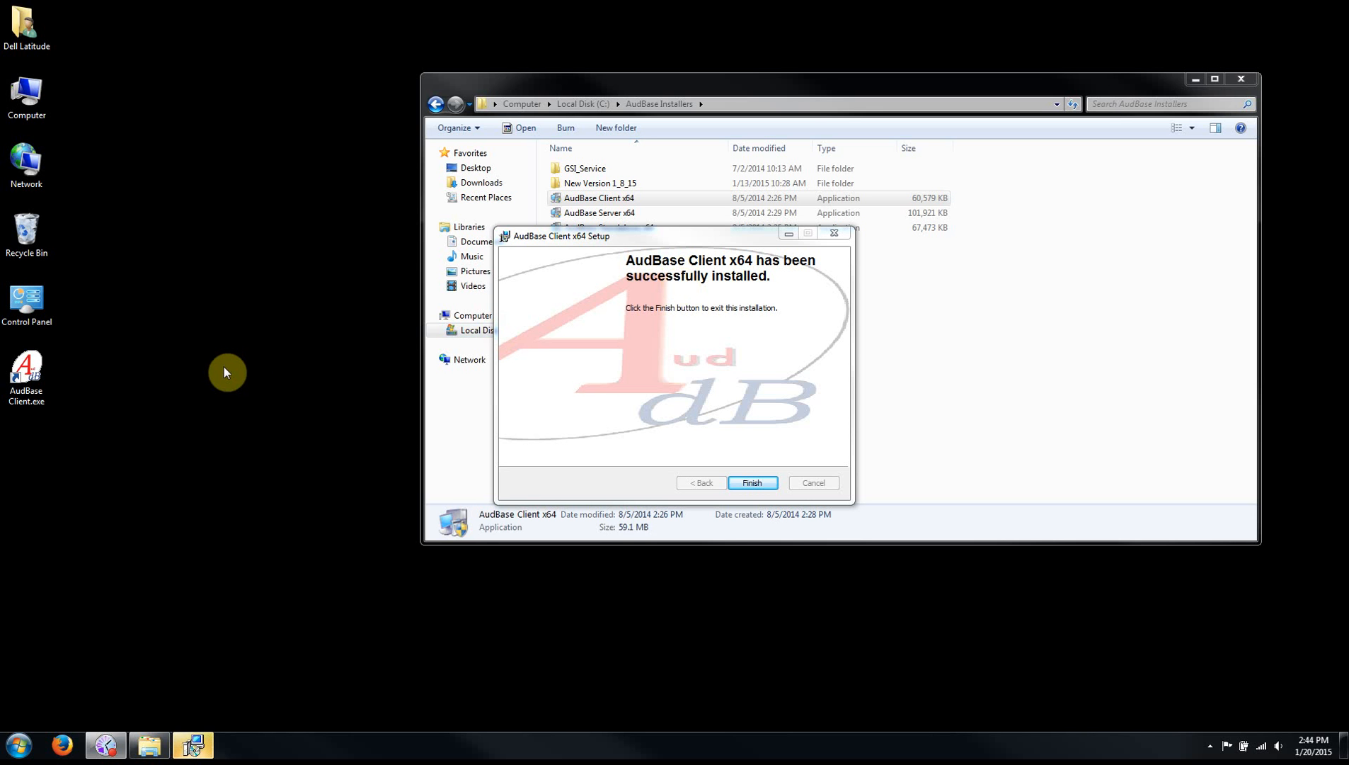
click(32, 407)
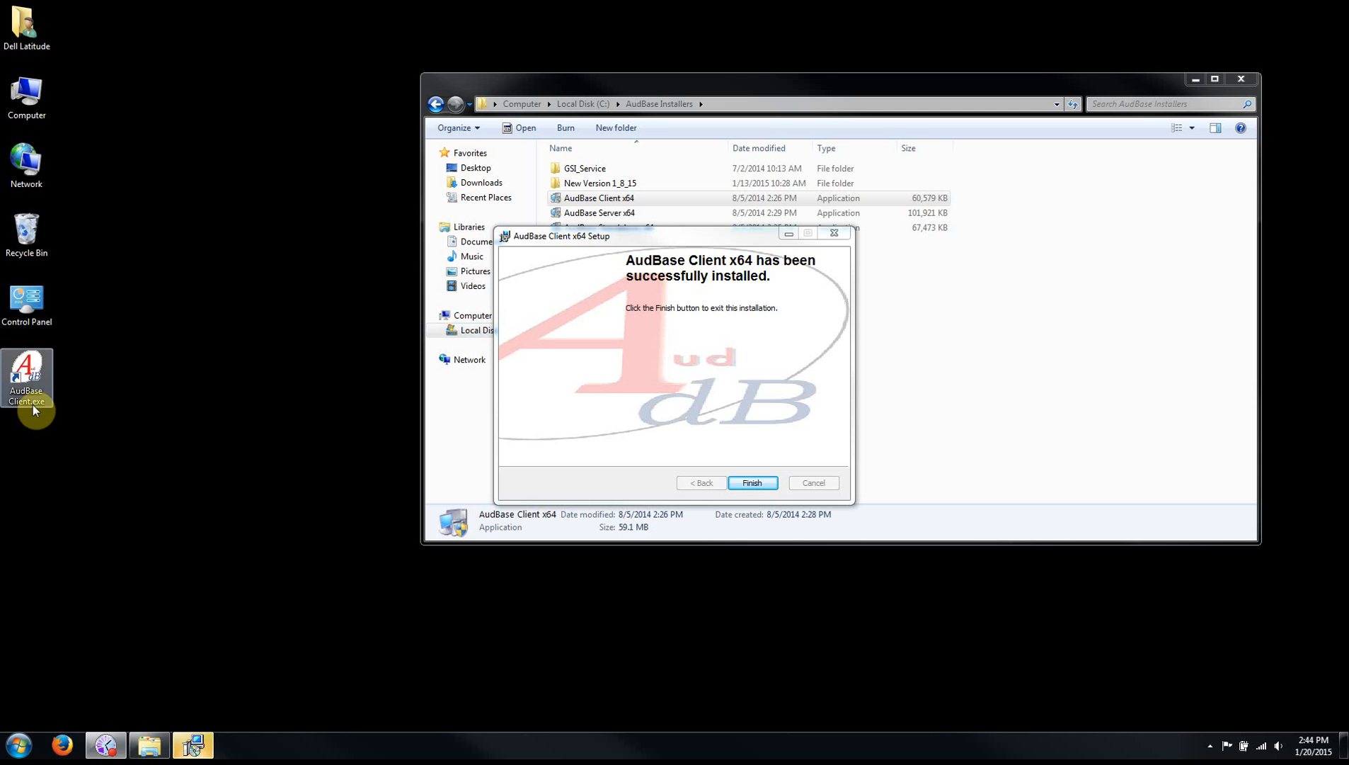
click(759, 482)
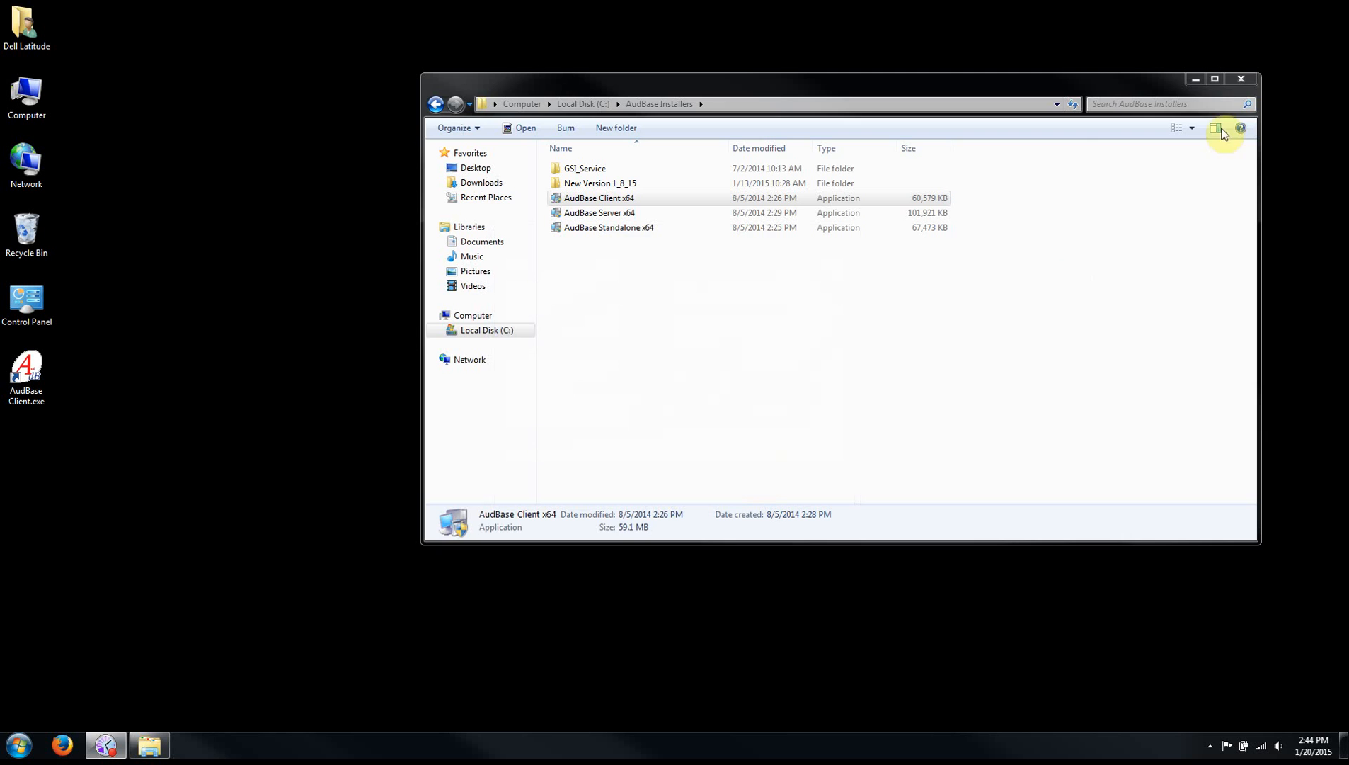
click(1248, 84)
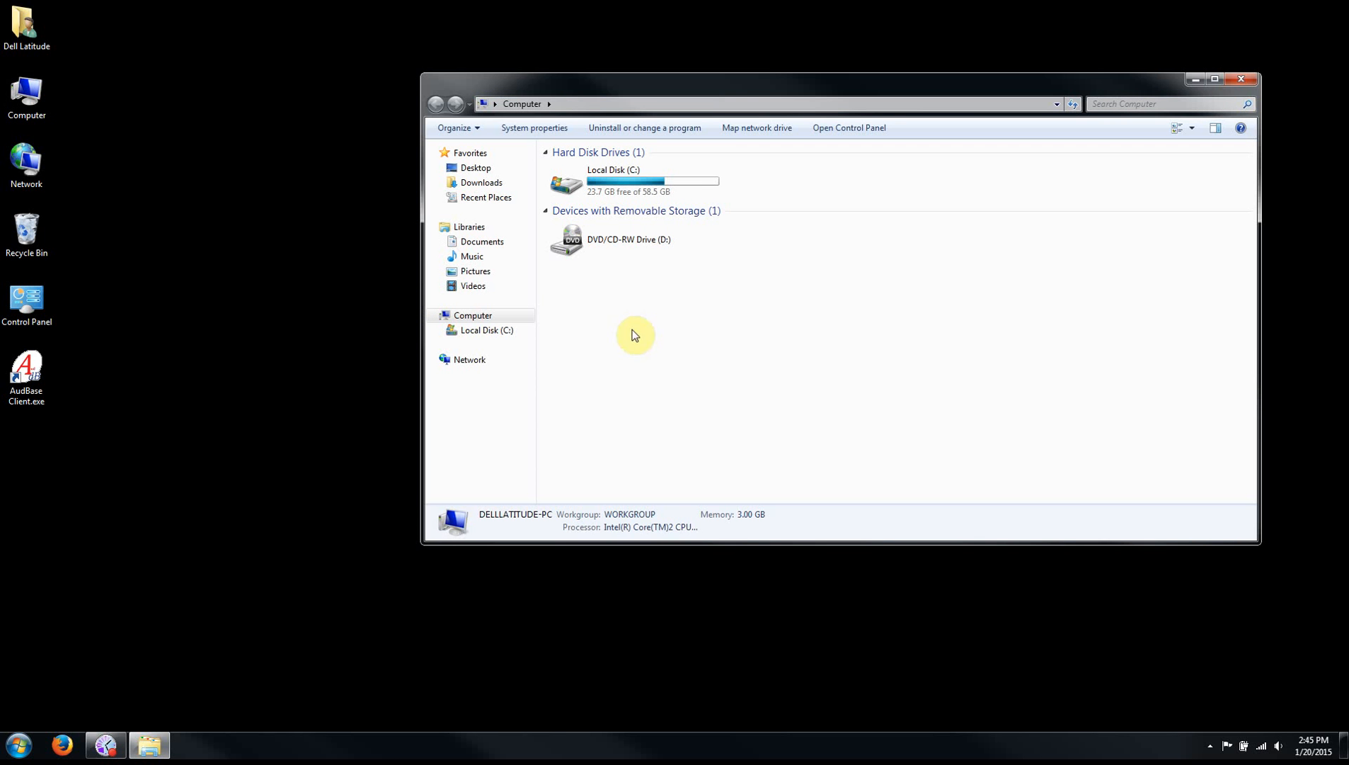
Step: Open the security permissions of the AudBase folder in C:\Program Files (x86) for editing
double_click(609, 181)
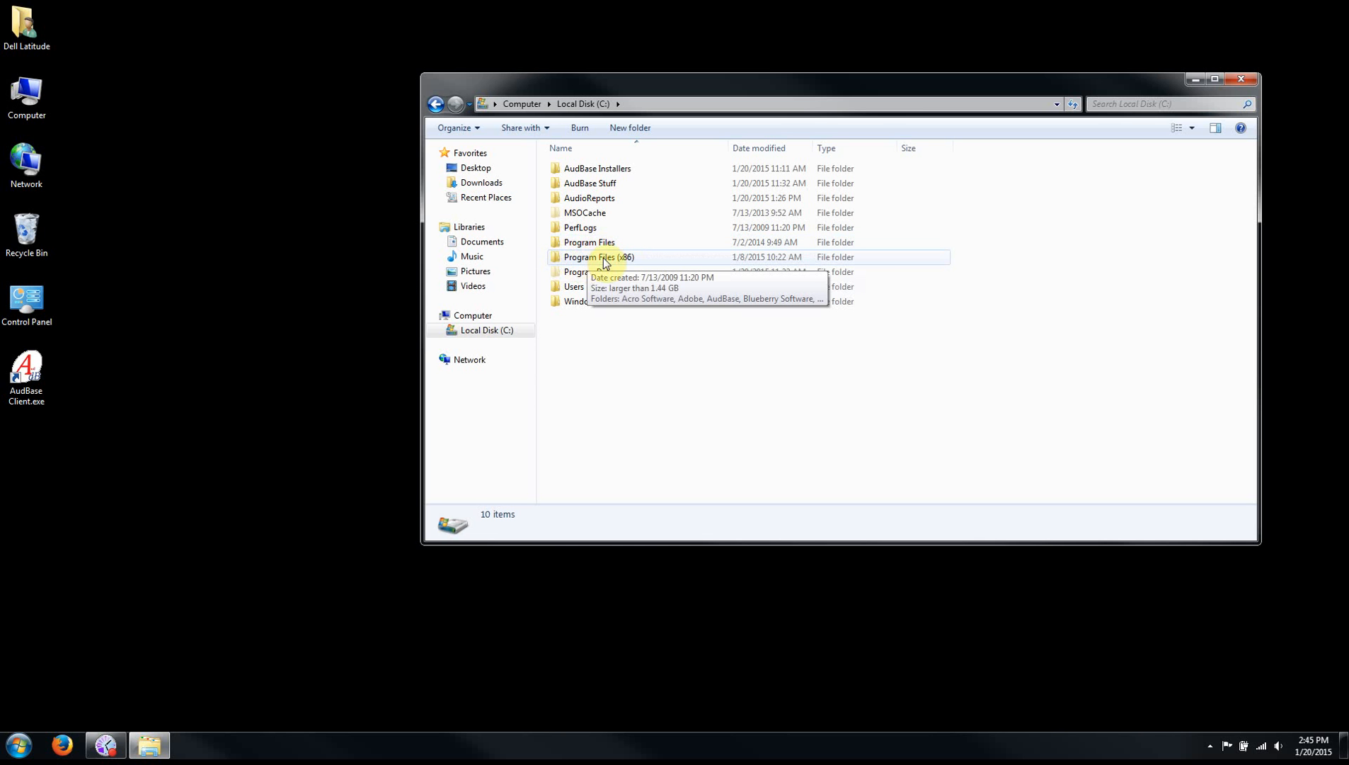
double_click(618, 259)
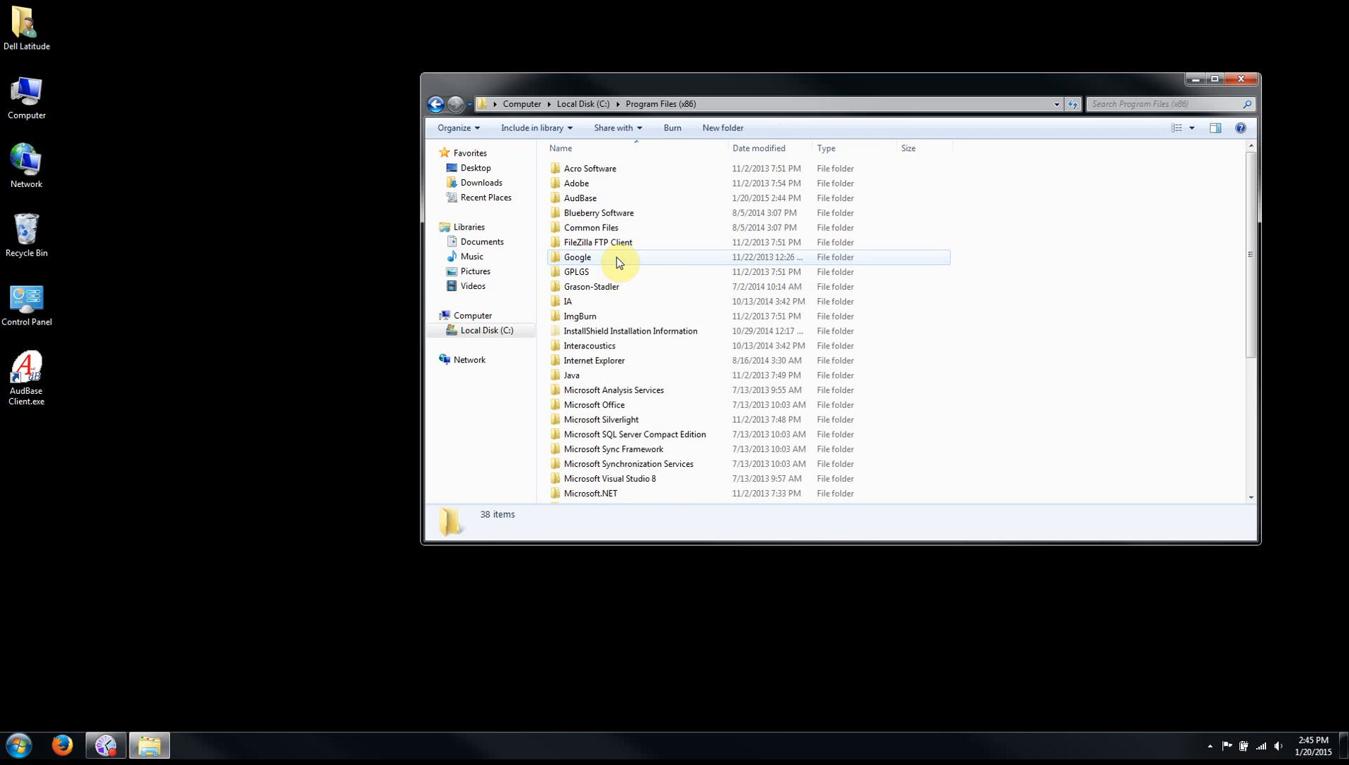
right_click(572, 201)
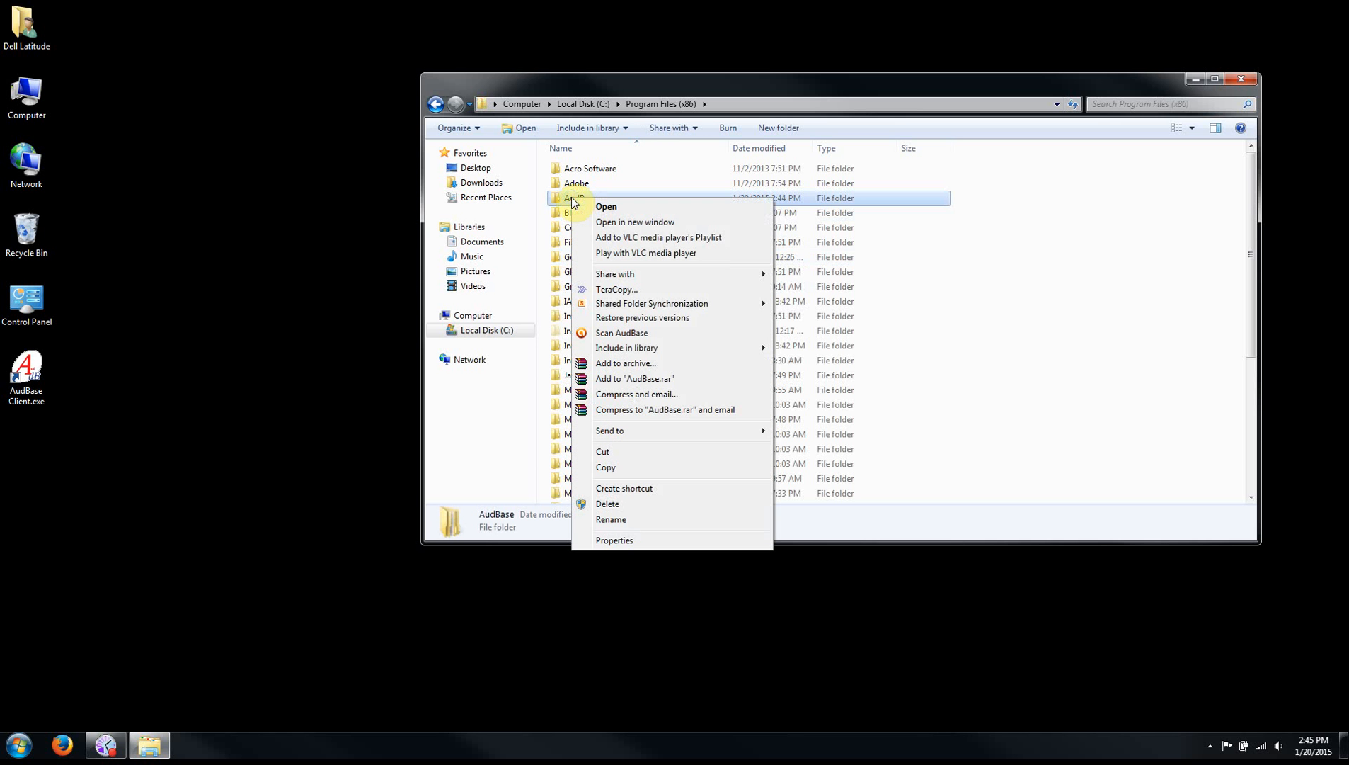
click(615, 539)
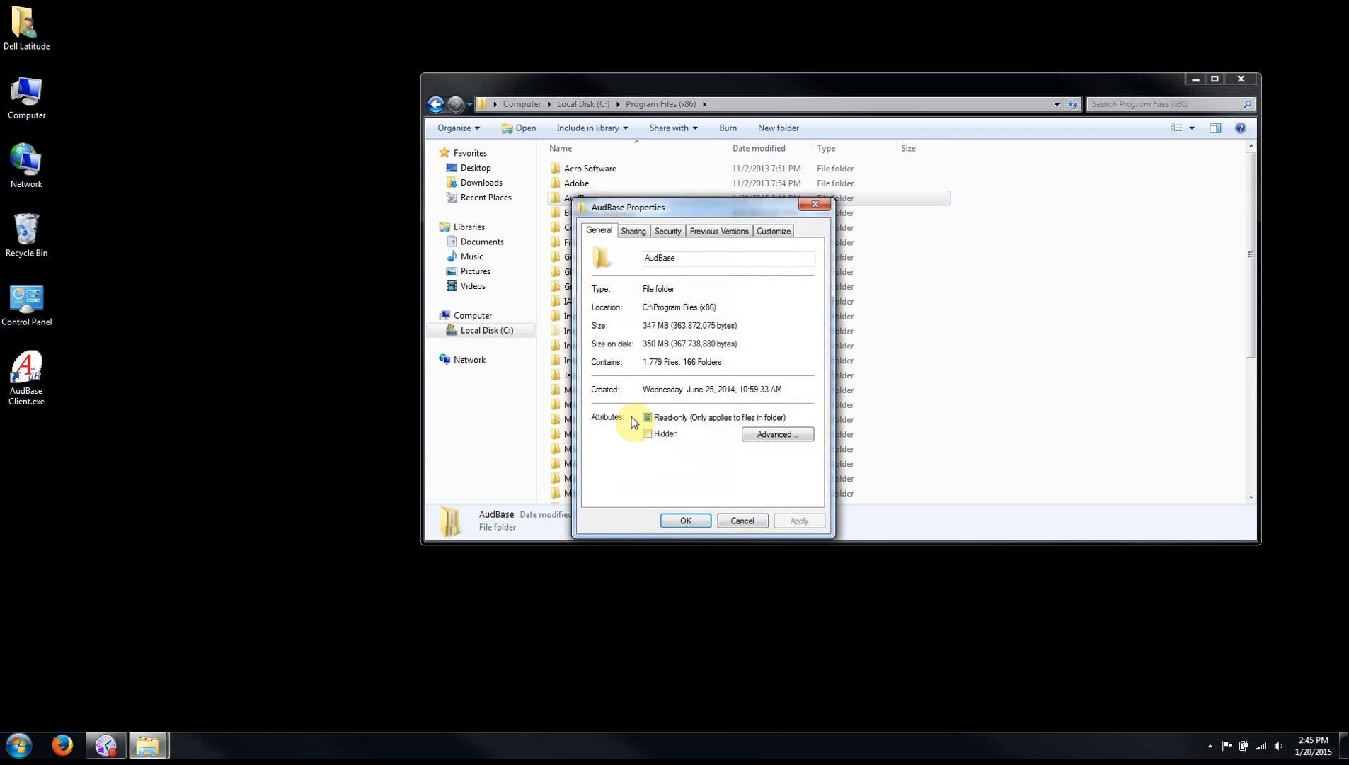
click(667, 232)
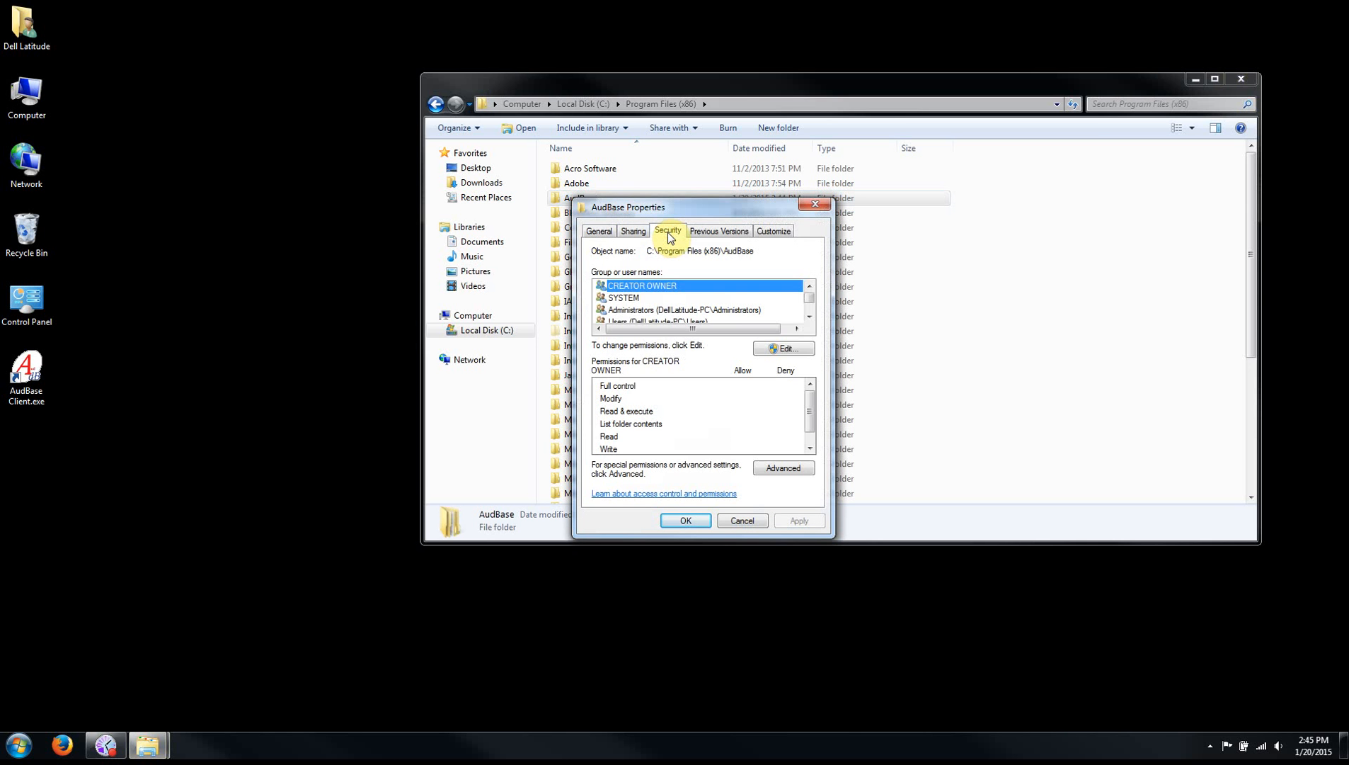
click(784, 349)
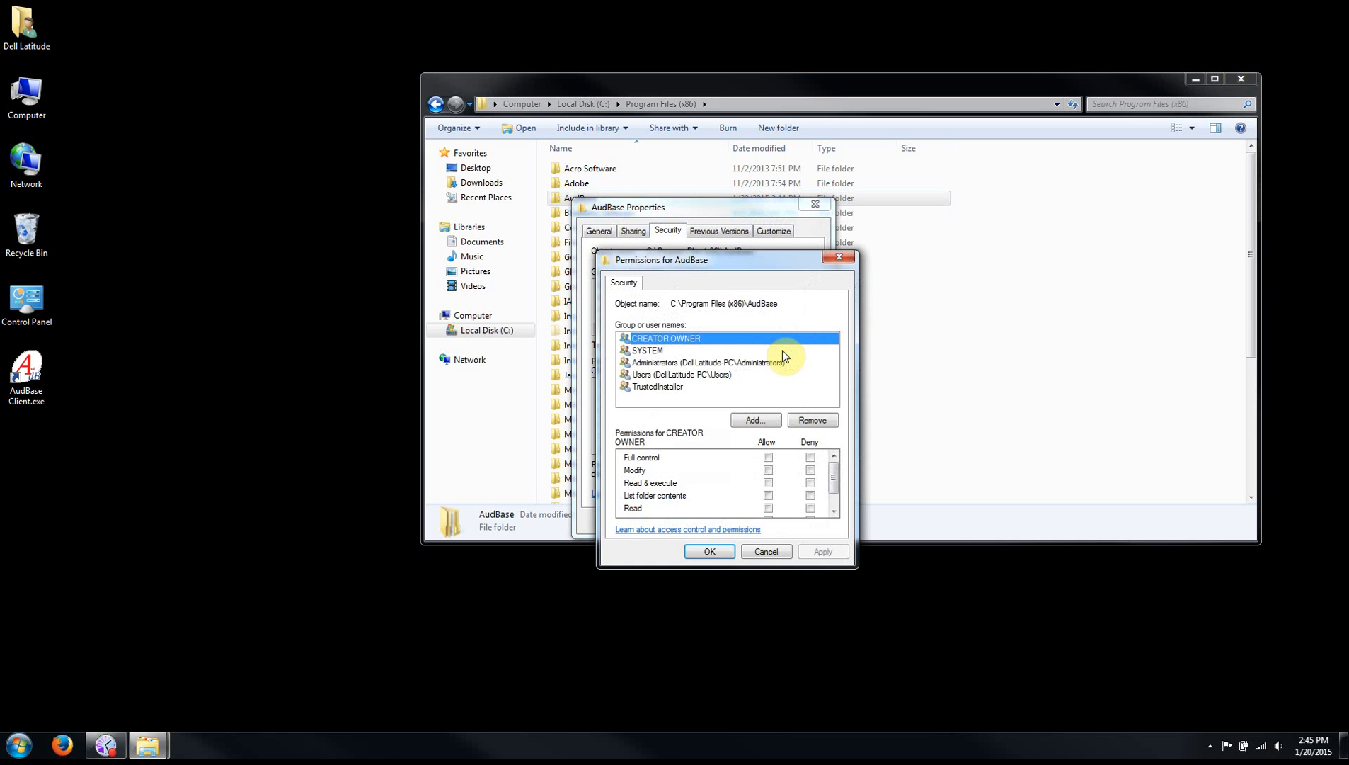
Step: Allow the Users group Full control of the AudBase folder, apply it and close the folder's properties
click(645, 376)
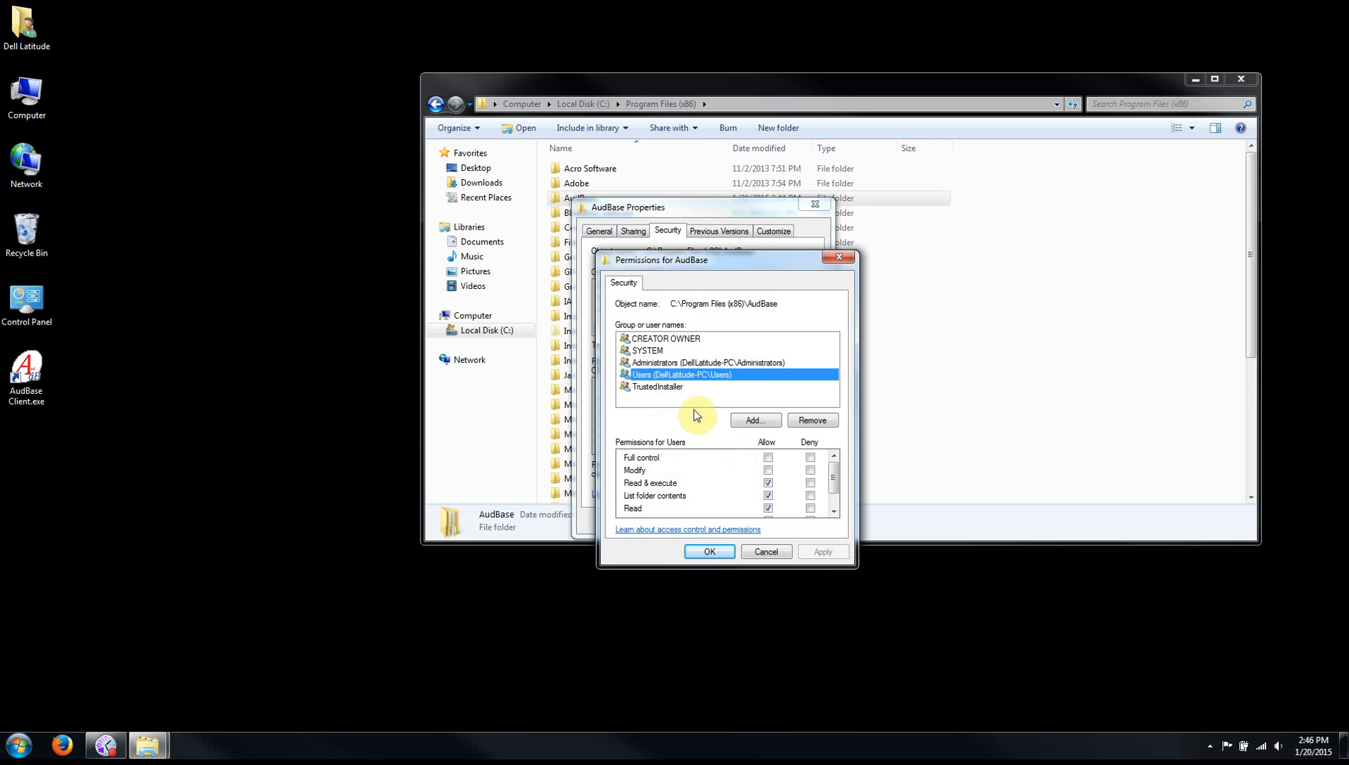
click(768, 458)
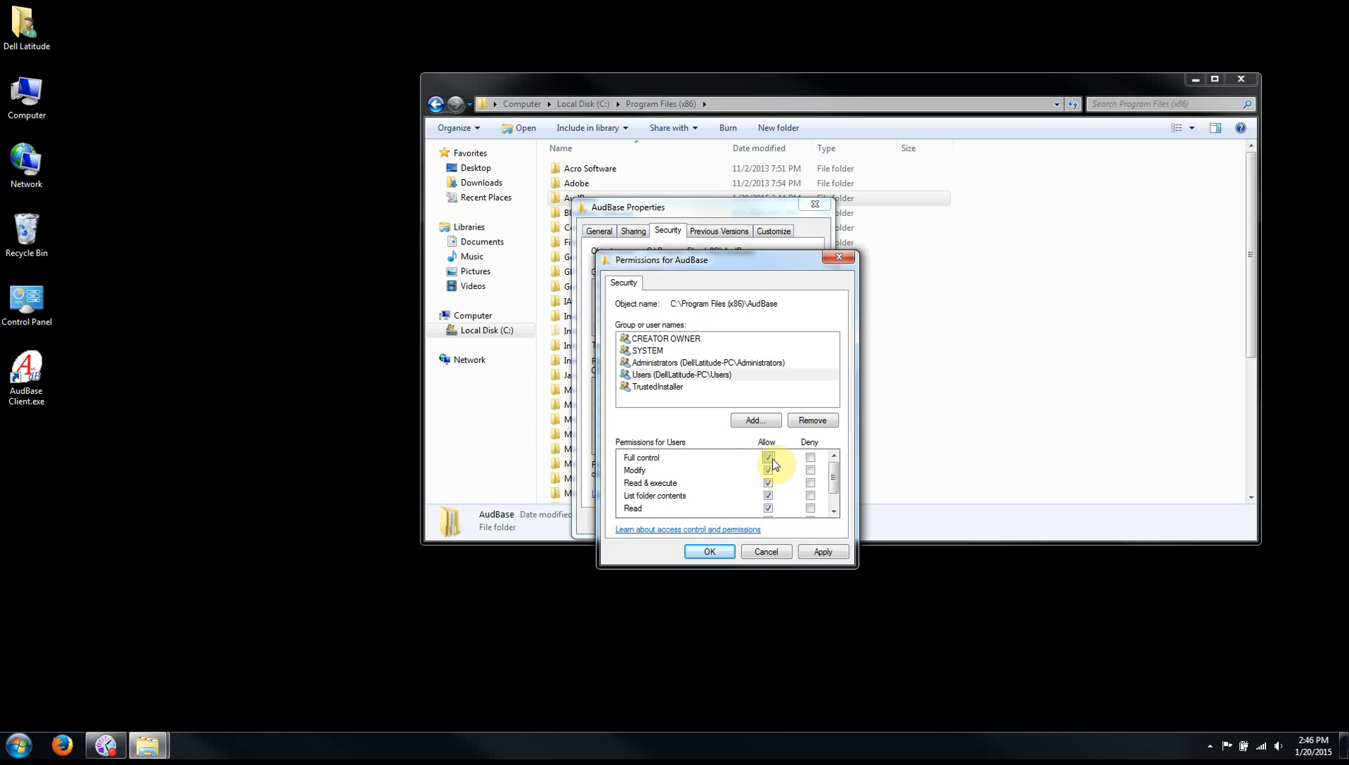
click(822, 552)
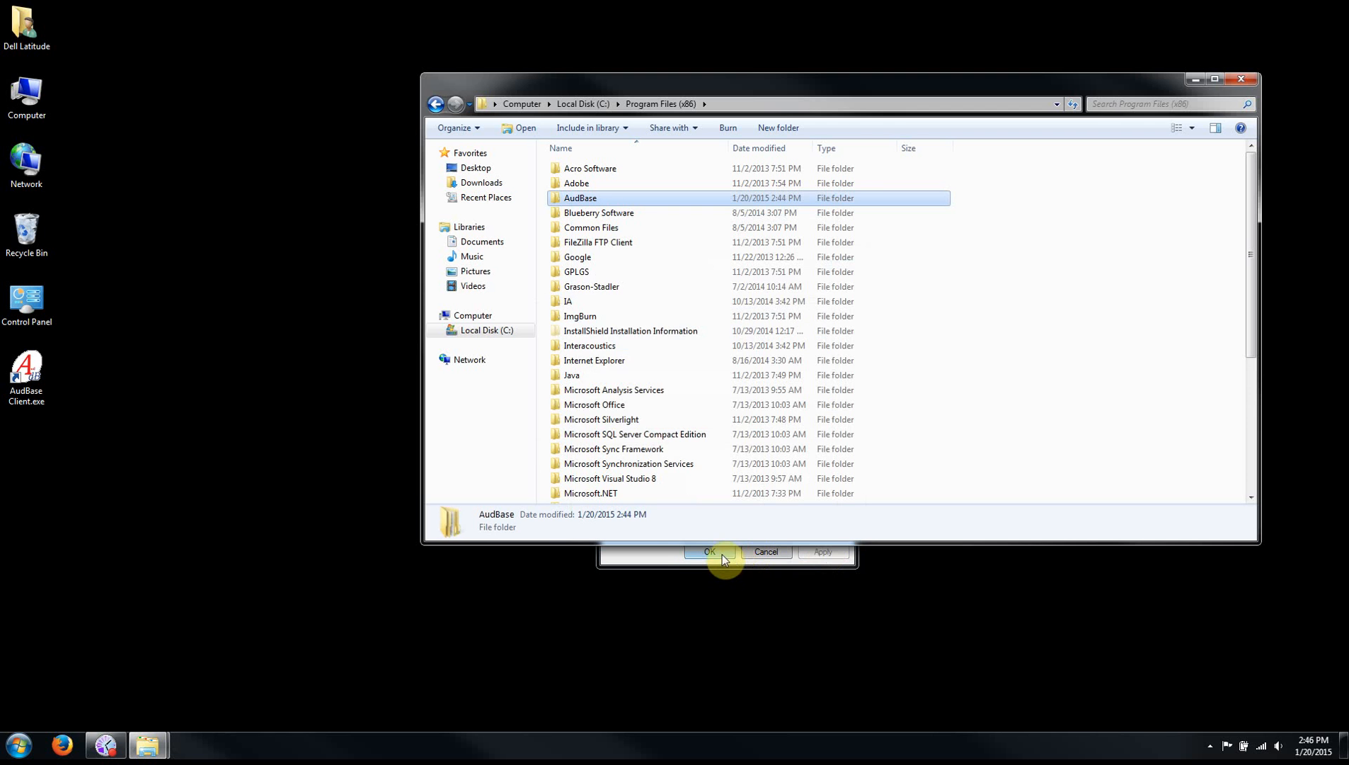
click(664, 558)
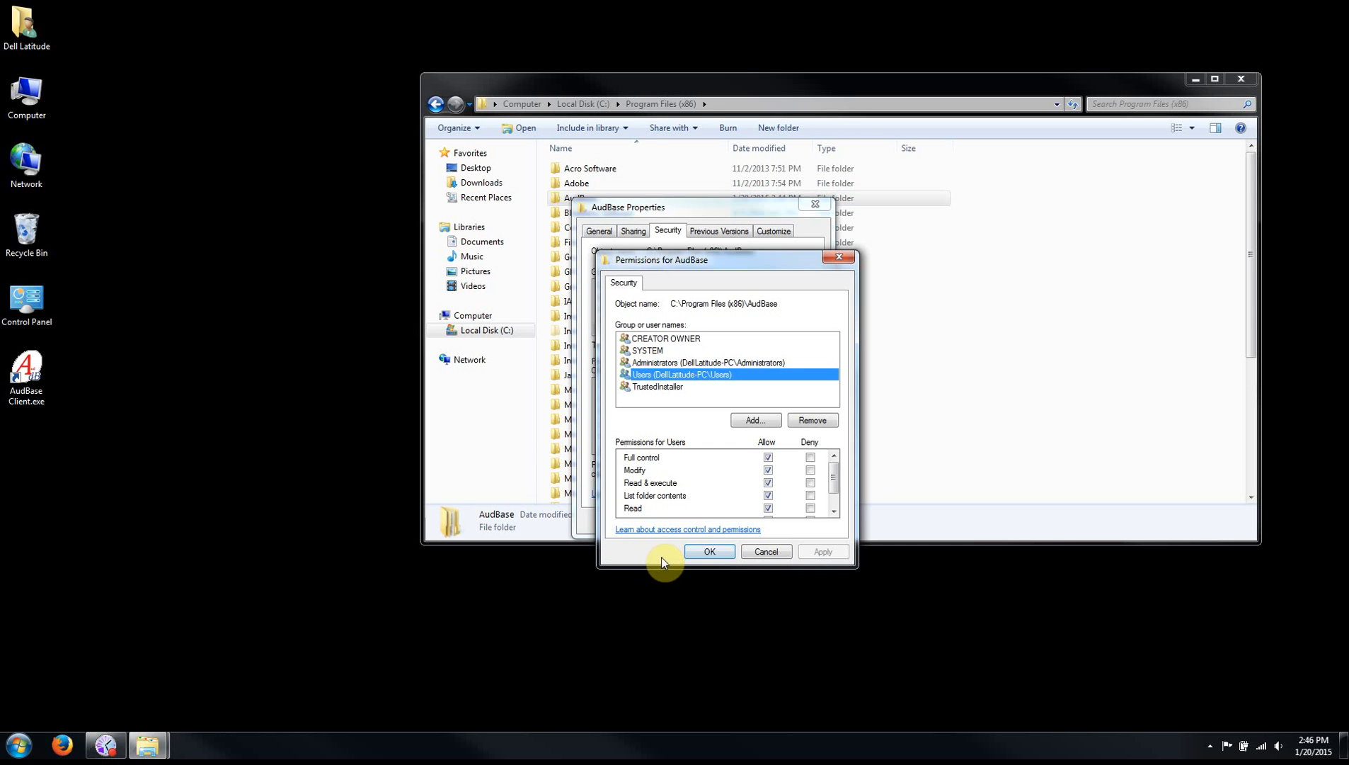
click(704, 554)
click(691, 519)
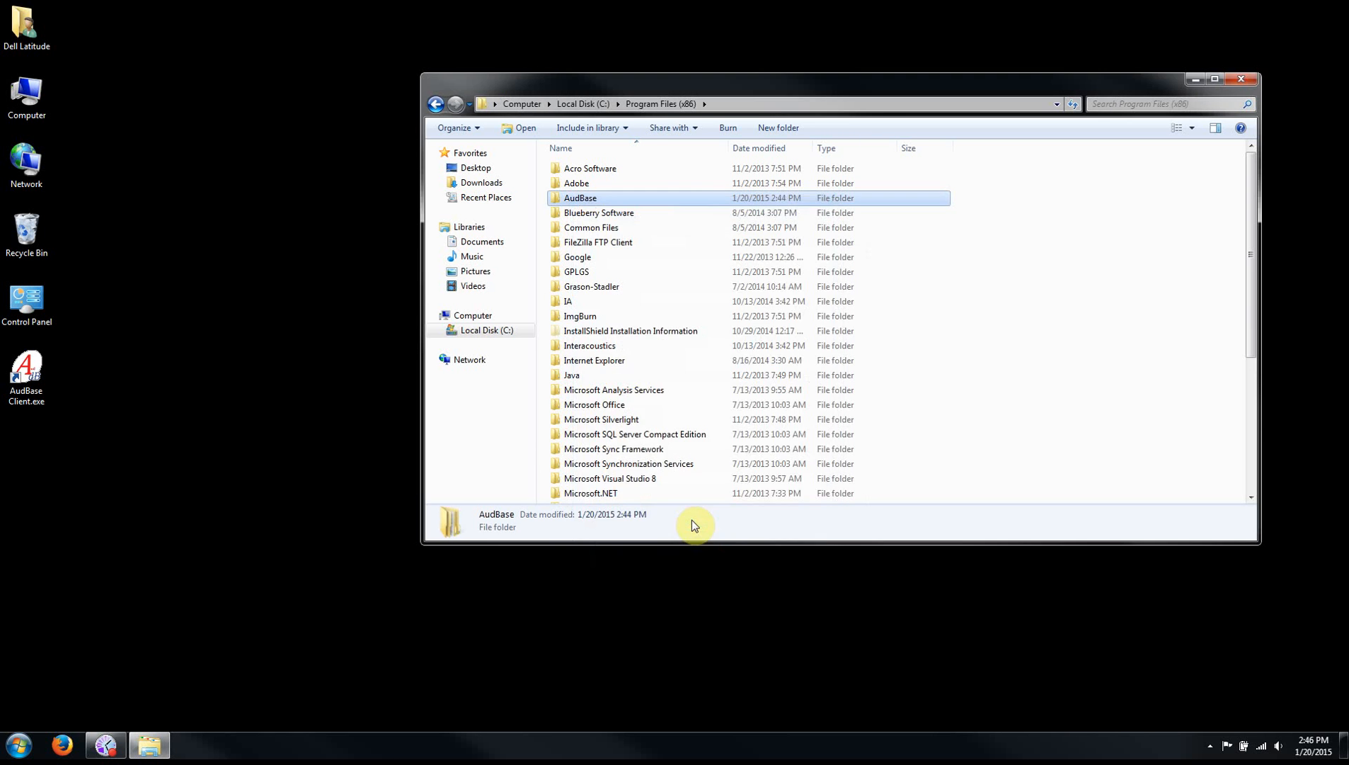
Step: Run the AudBase Client application from the AudBase Client subfolder of the AudBase folder as administrator
double_click(575, 196)
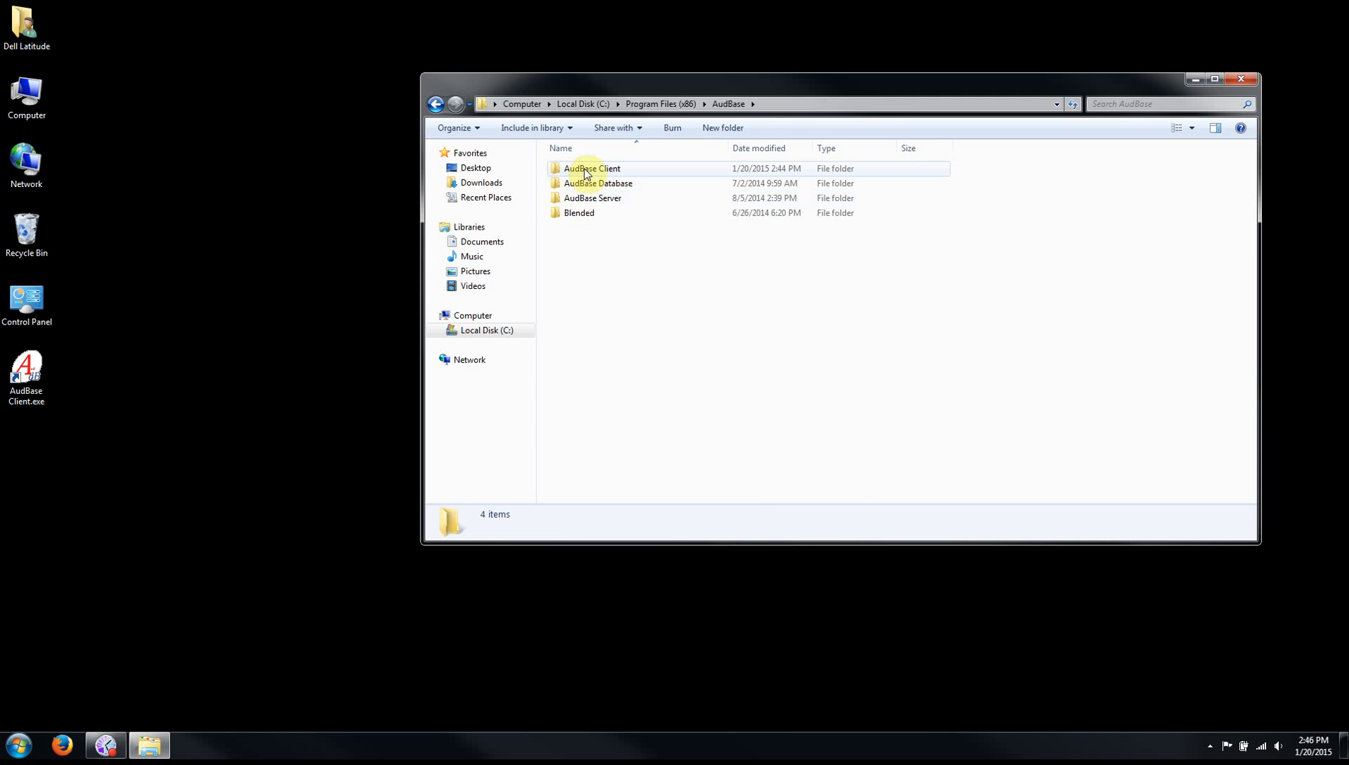
click(586, 174)
double_click(586, 172)
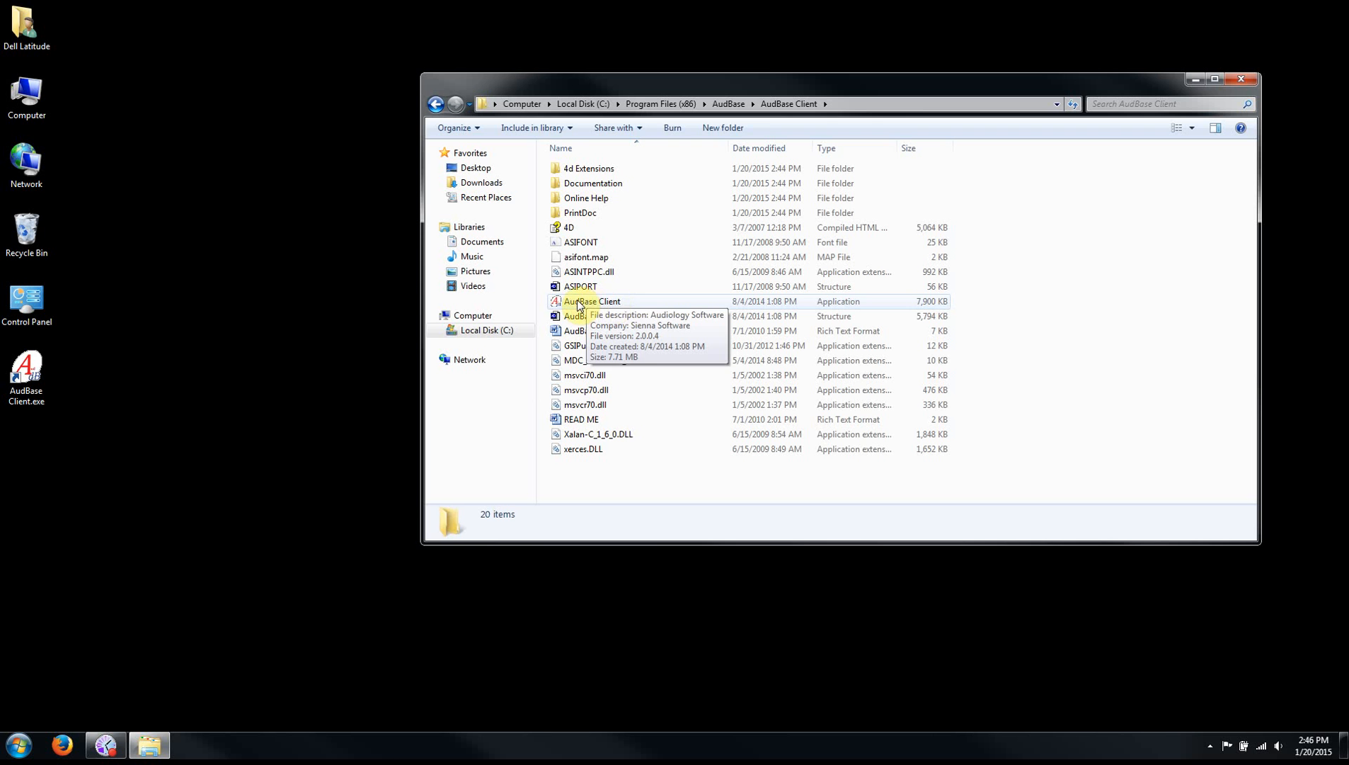
right_click(578, 303)
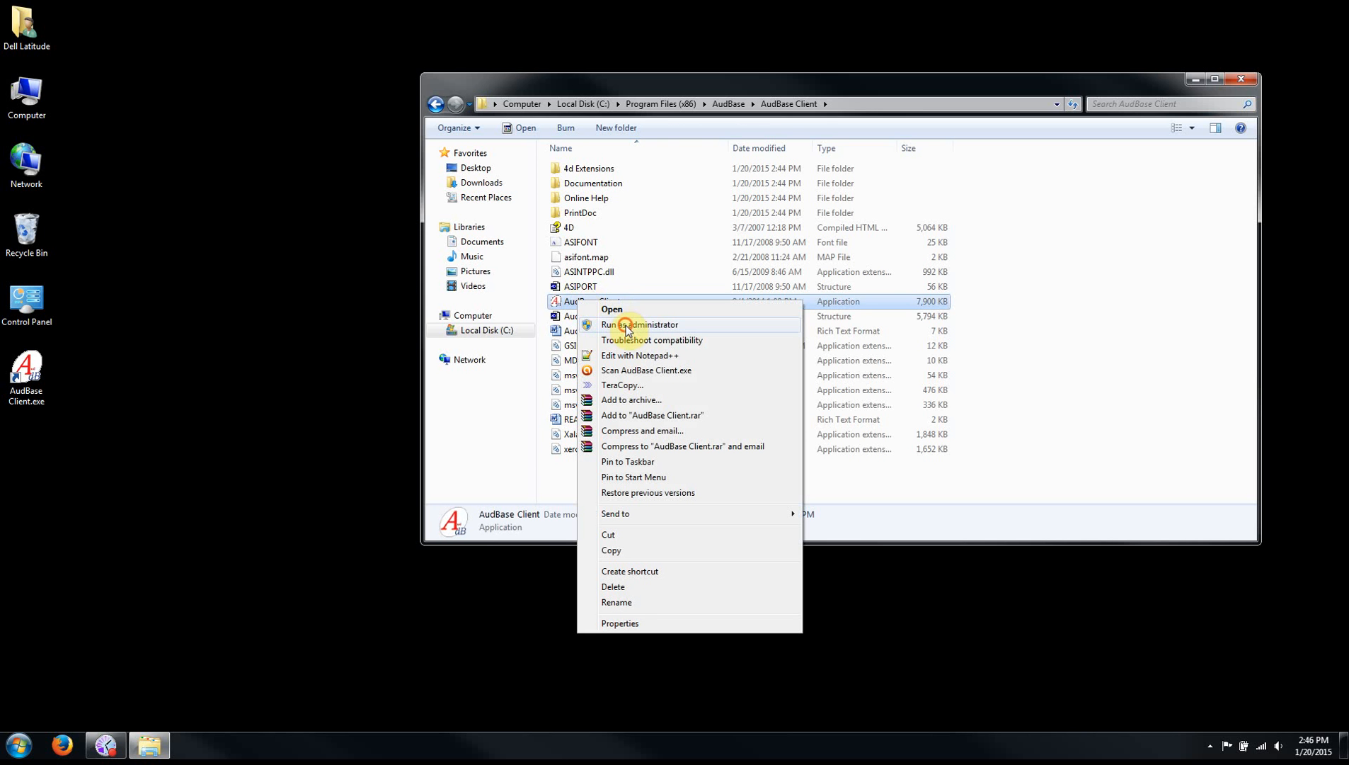
click(627, 327)
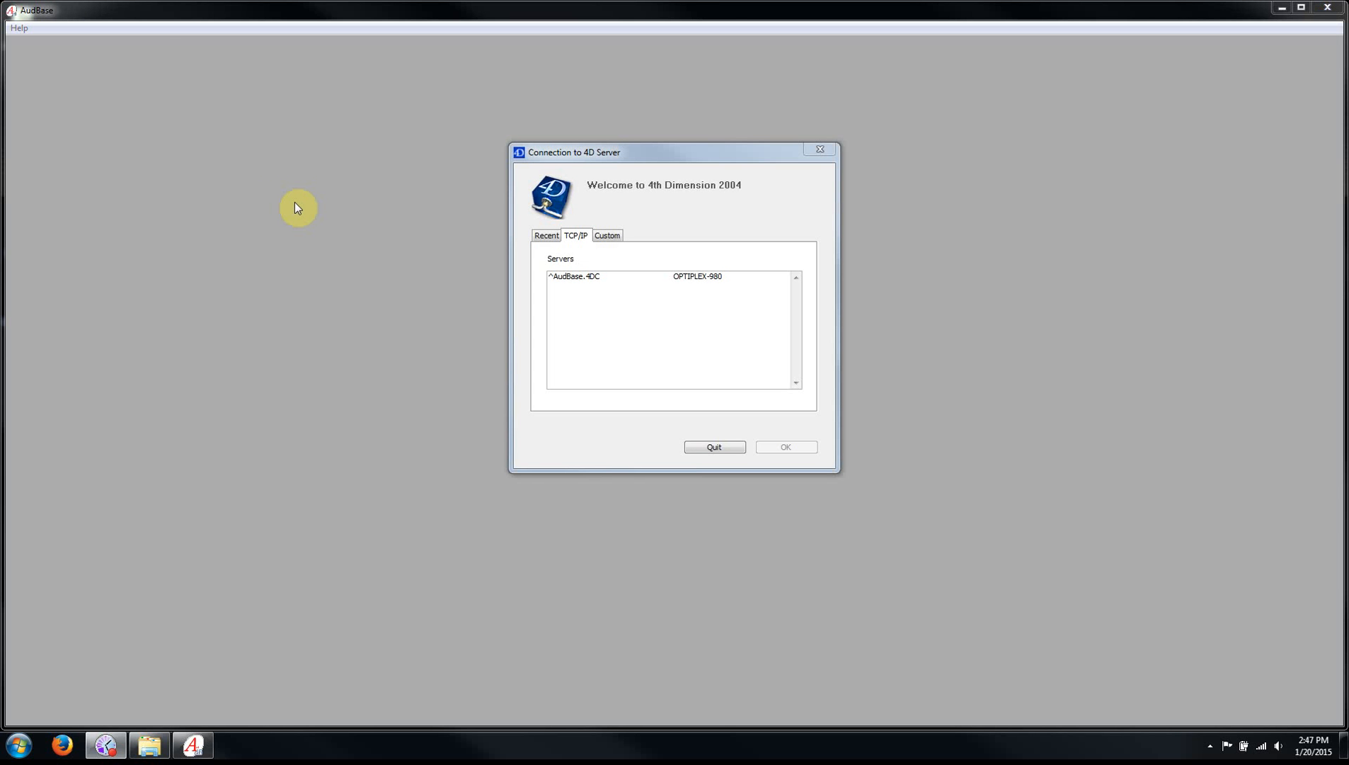
Step: Connect to the 4D Server through a custom connection with database name AudBase and network address 10.1.10.12
click(601, 234)
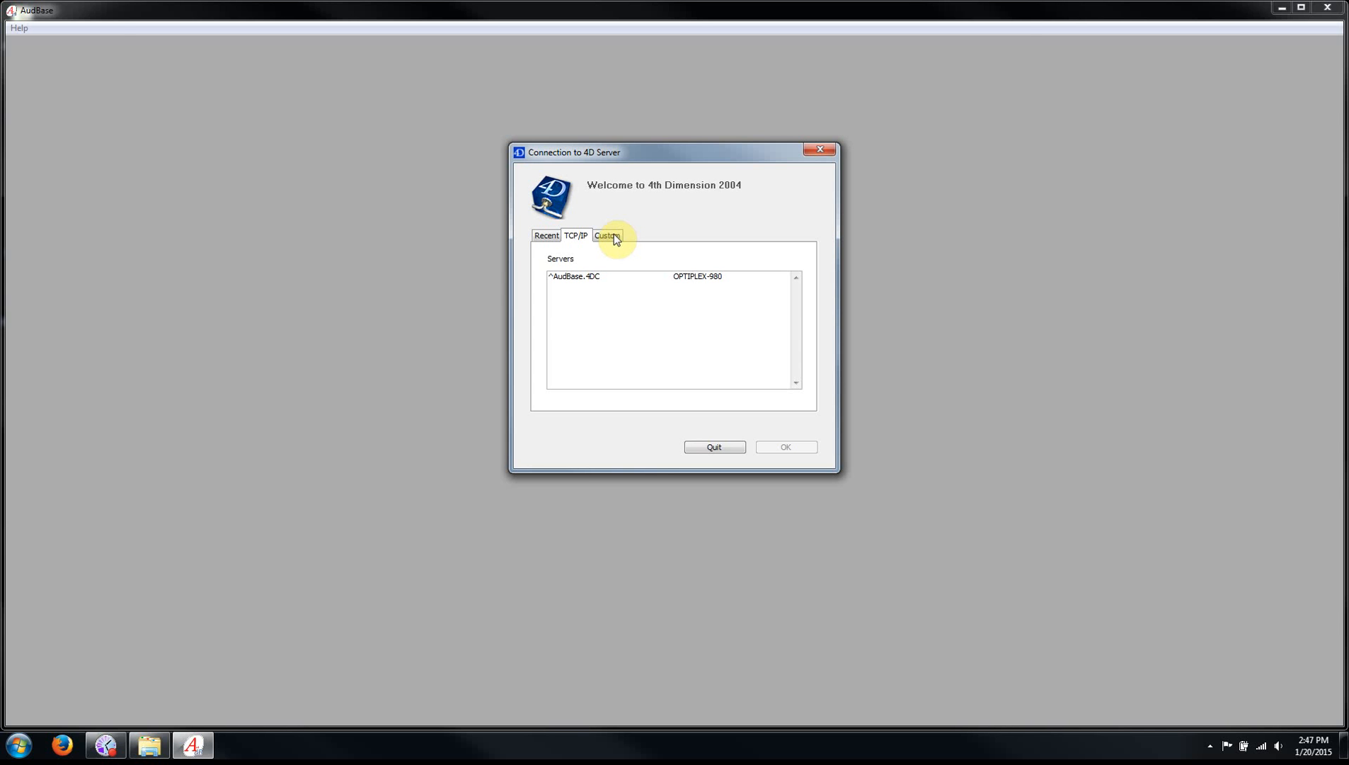
click(609, 236)
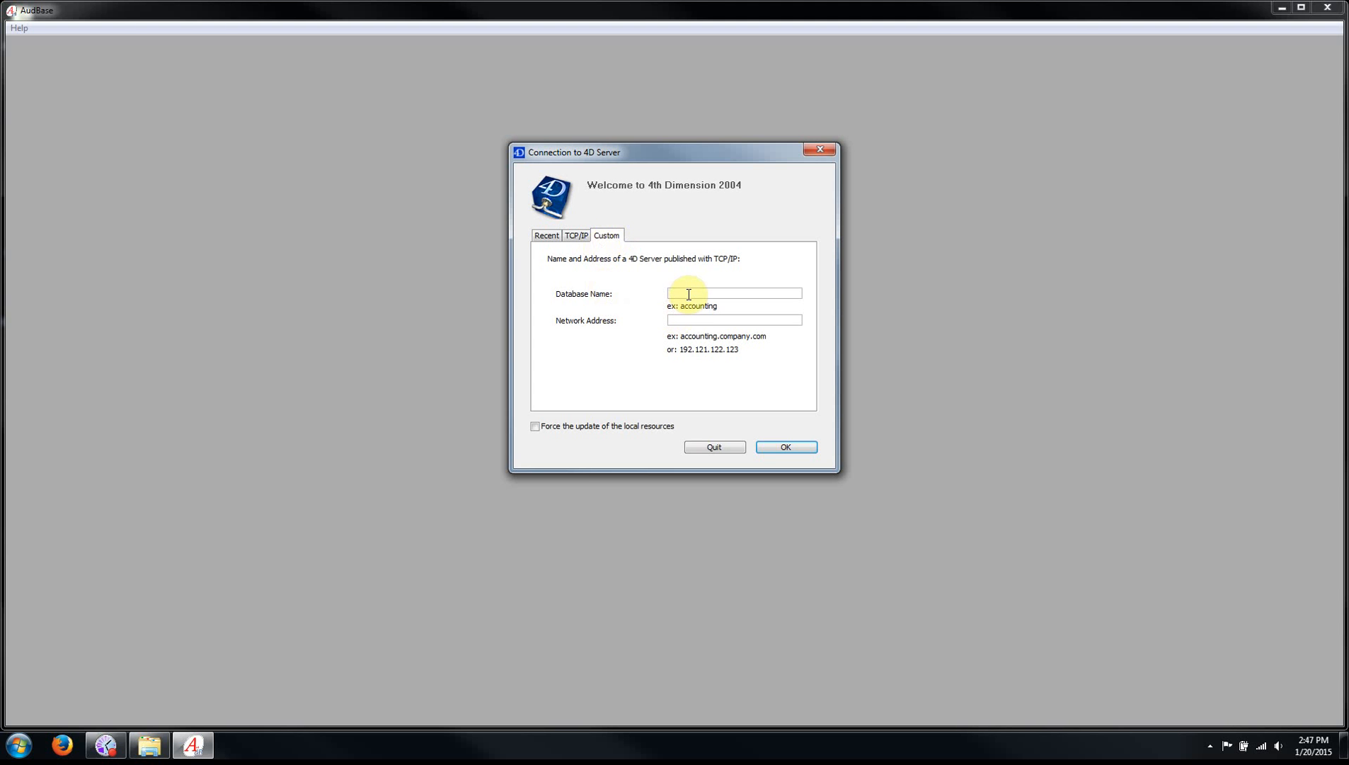
text(udBase)
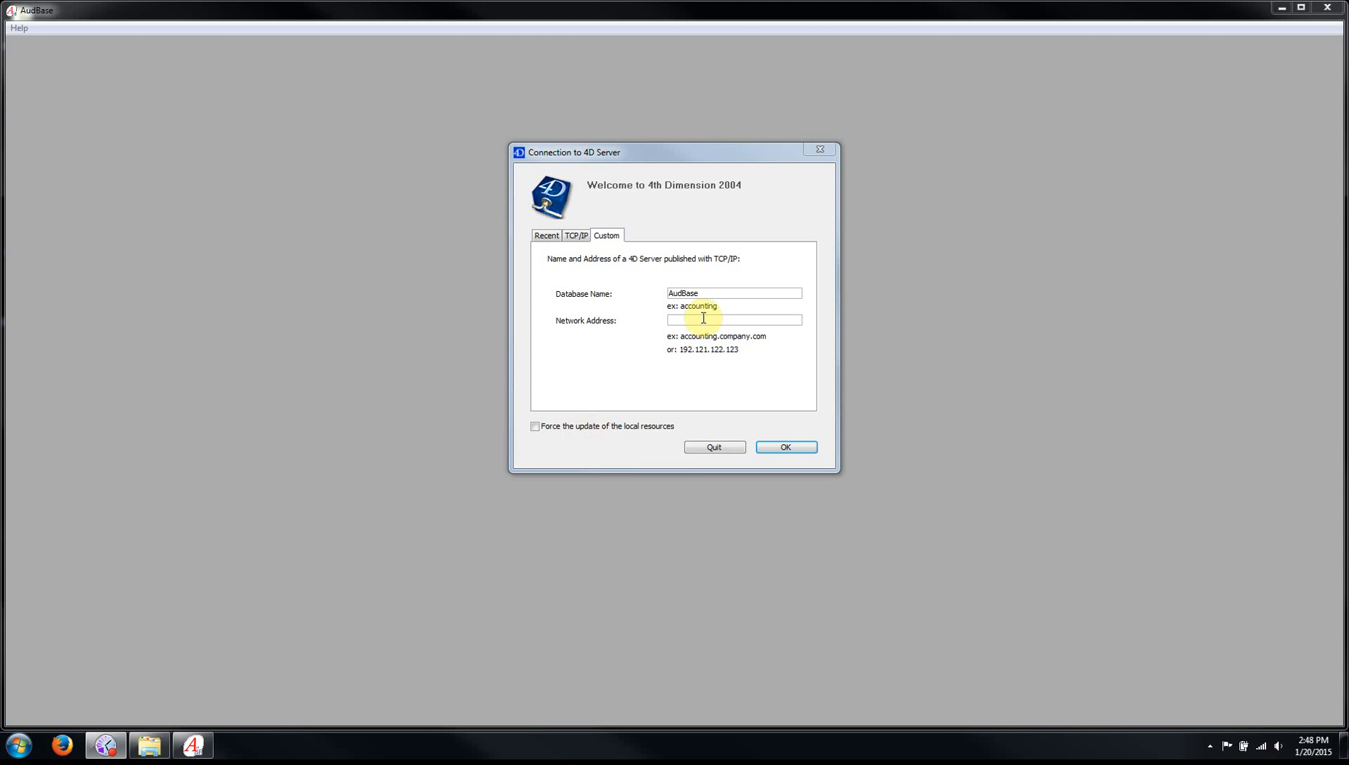
click(693, 318)
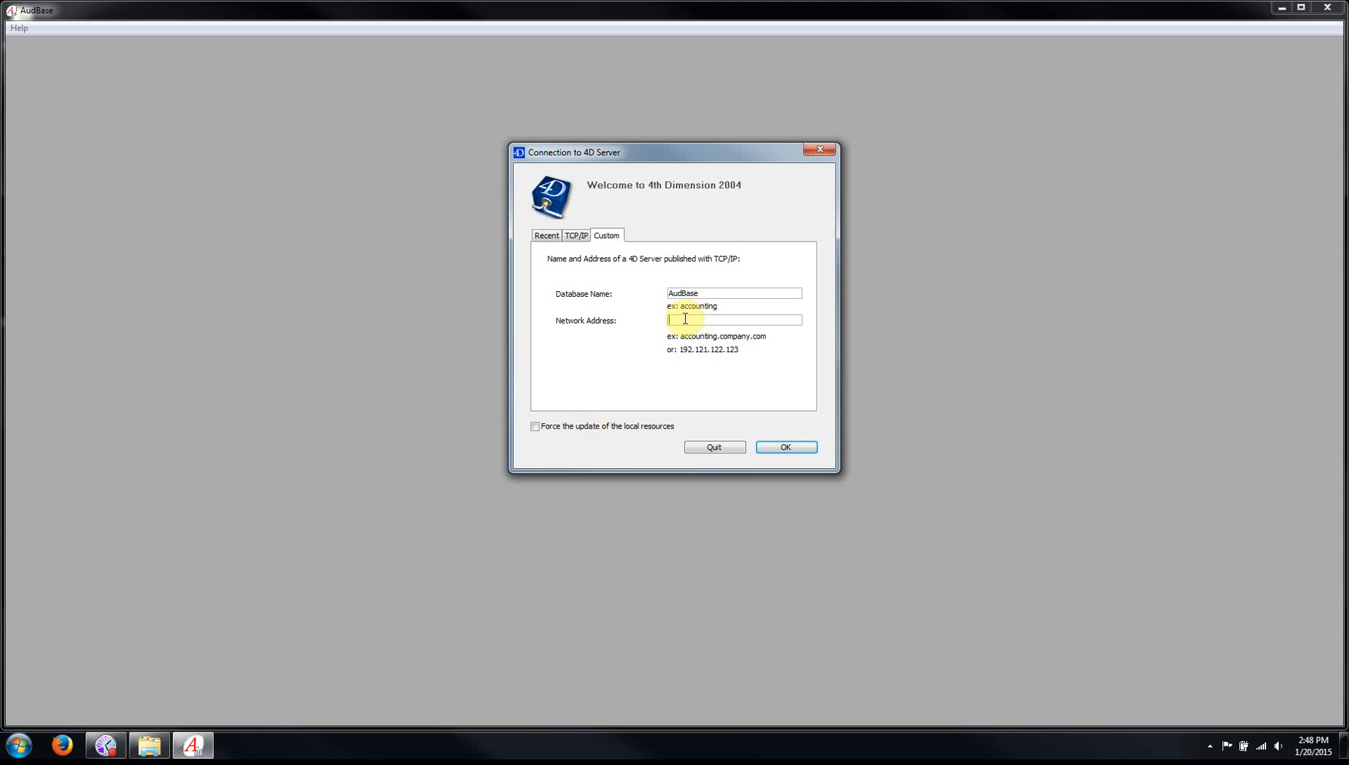
text(10.1.10.12)
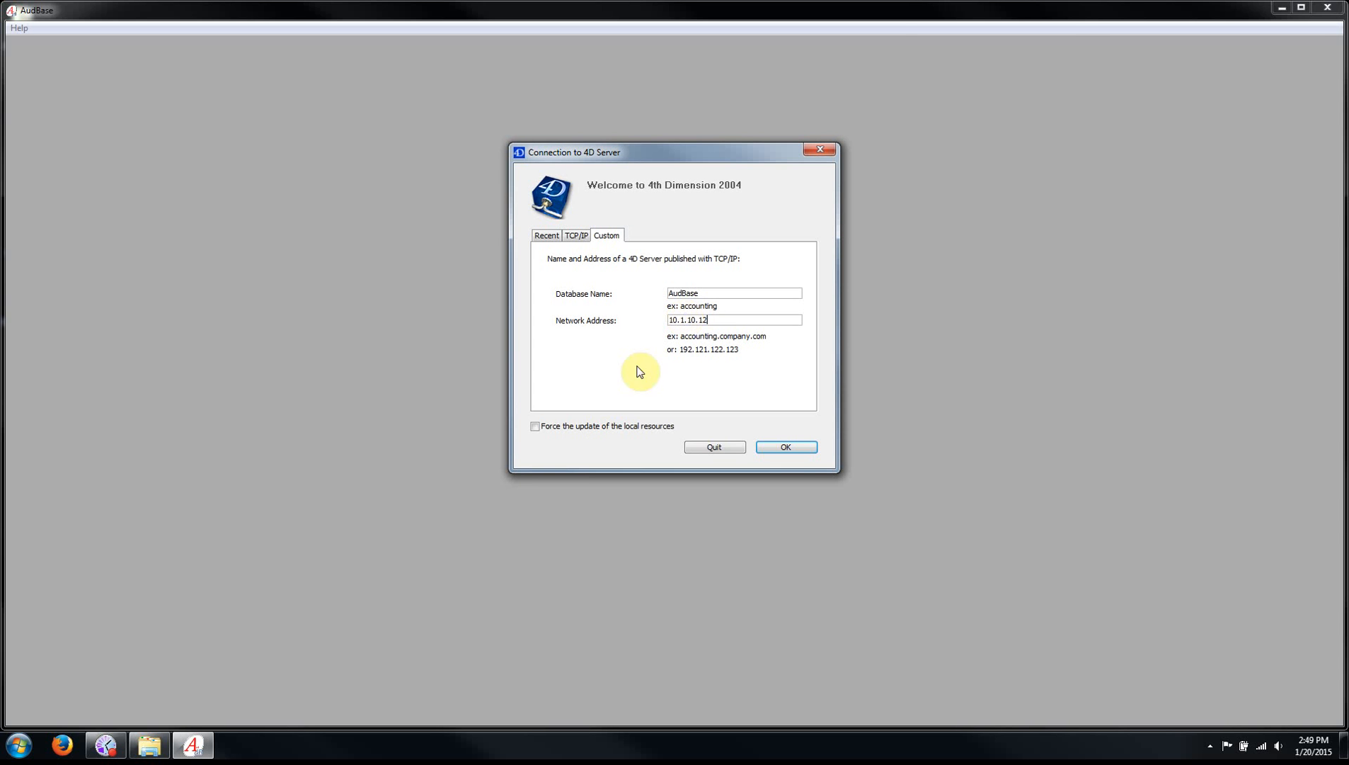
click(790, 446)
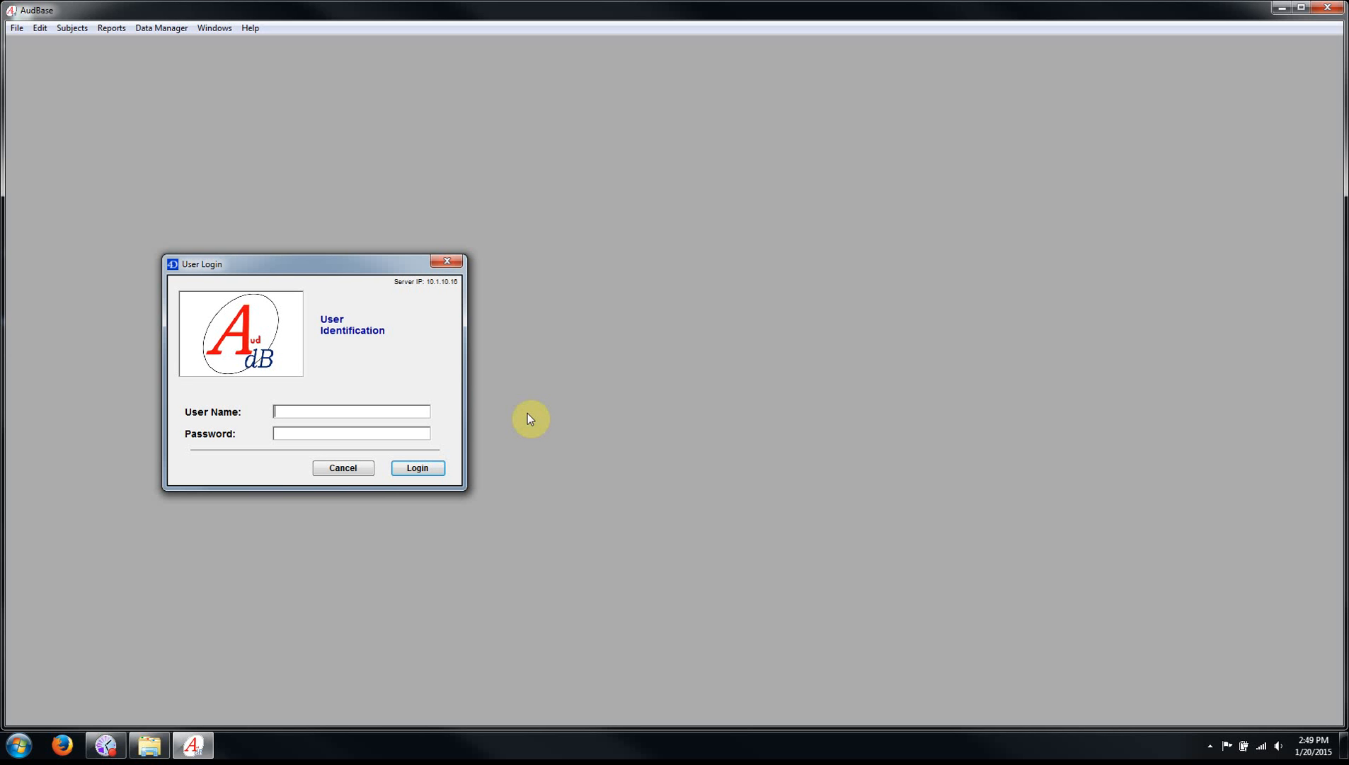
Step: Log in to AudBase by entering the user name and the account password in the User Login window
text(Brian)
key(Tab)
text(********)
click(424, 469)
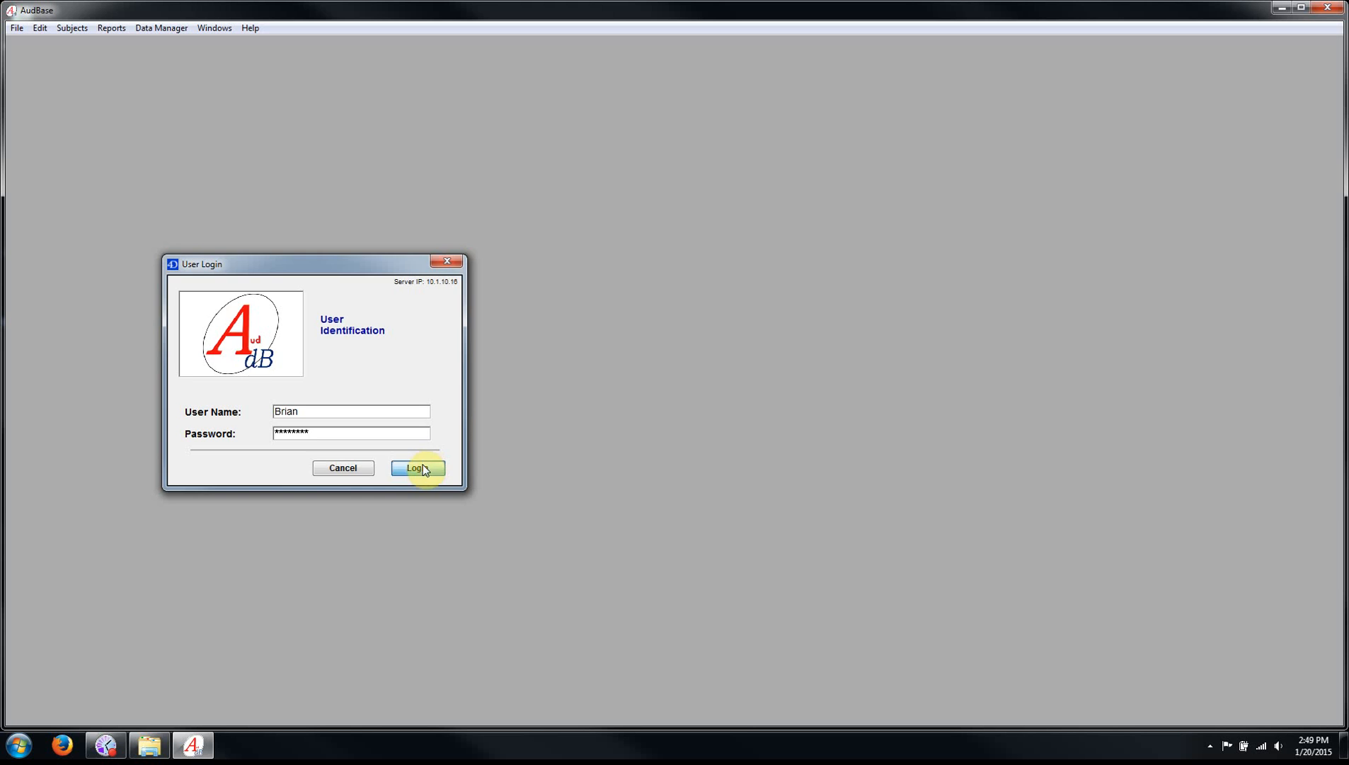